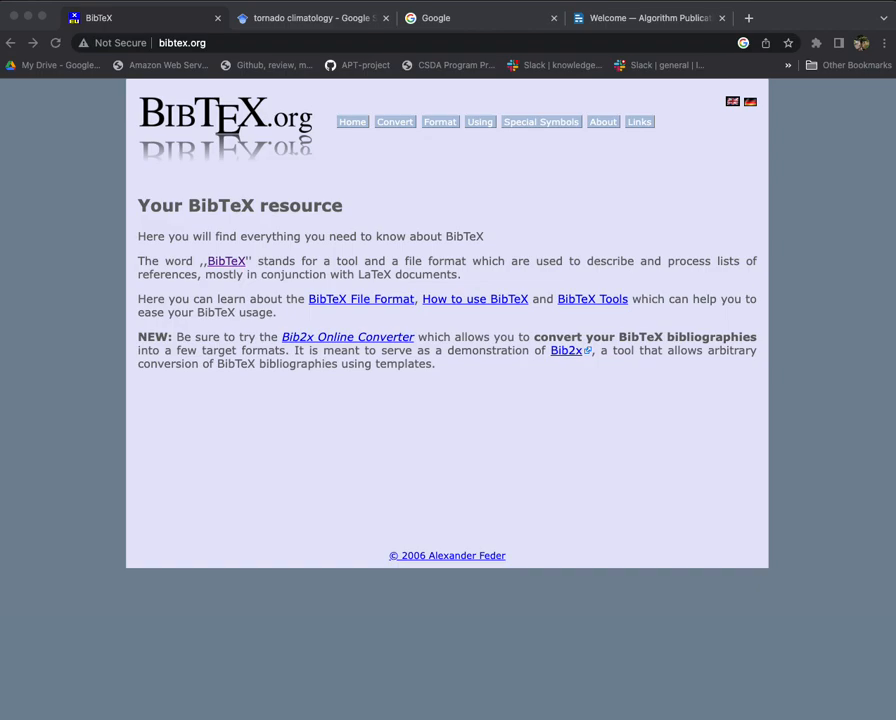
Step: Open the BibTeX citation of the article "An augmented tornado climatology" from the Google Scholar results for tornado climatology
left_click(304, 20)
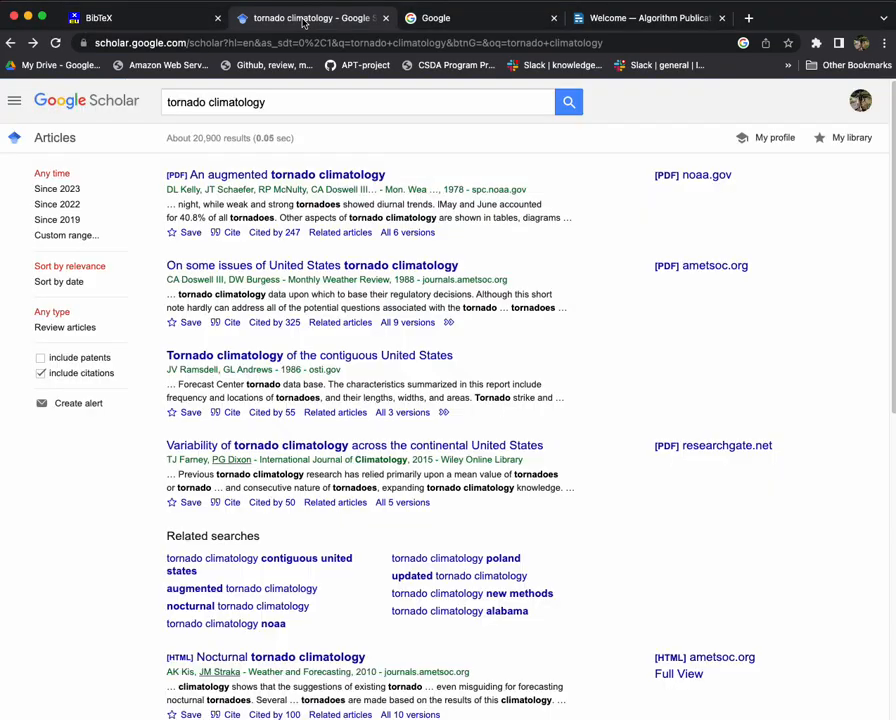
left_click(262, 102)
left_click_drag(262, 102, 166, 102)
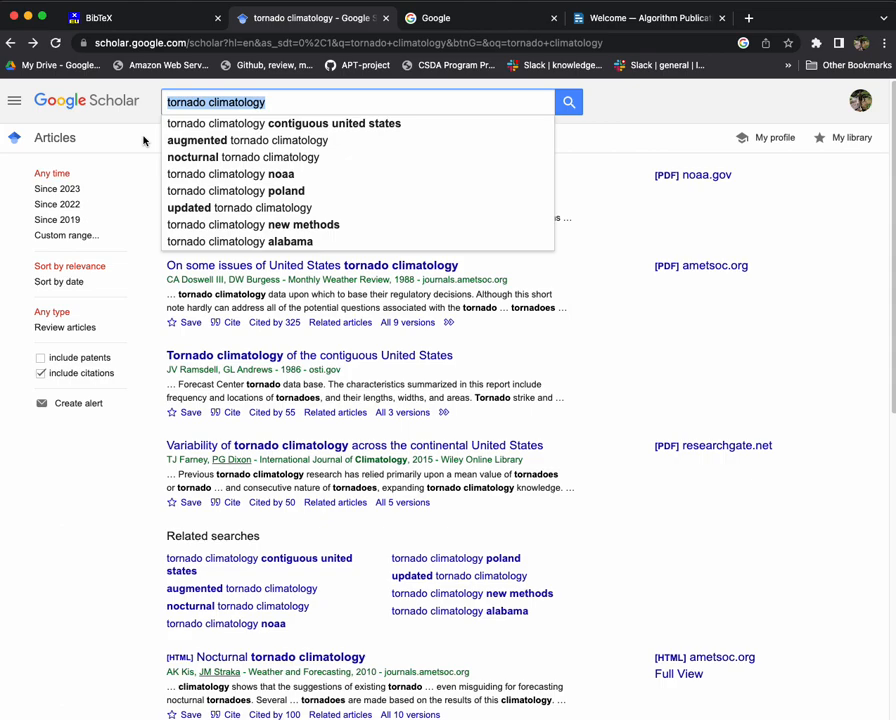
left_click(143, 141)
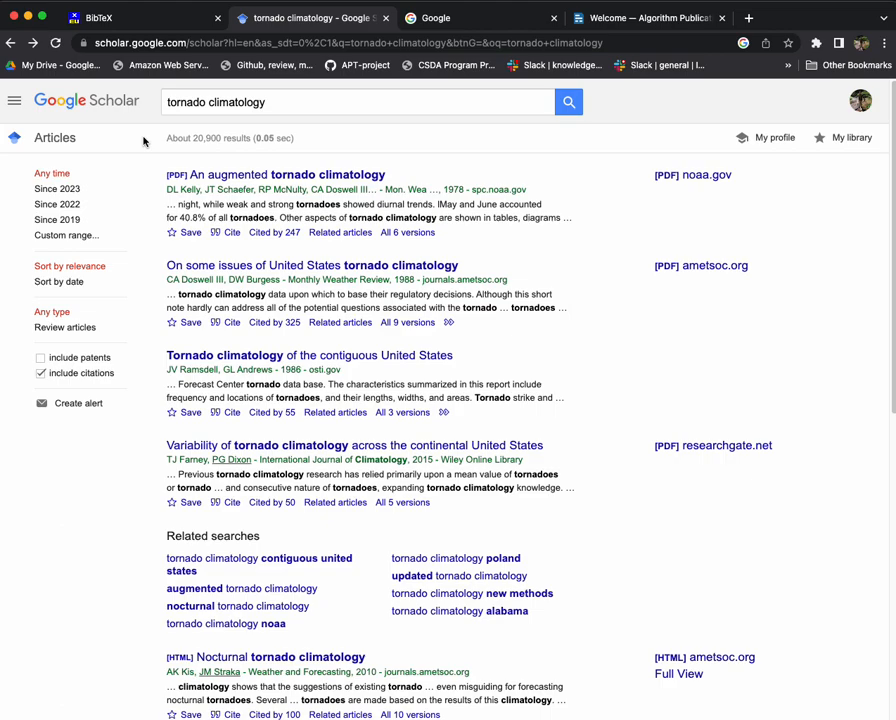
left_click_drag(390, 179, 192, 173)
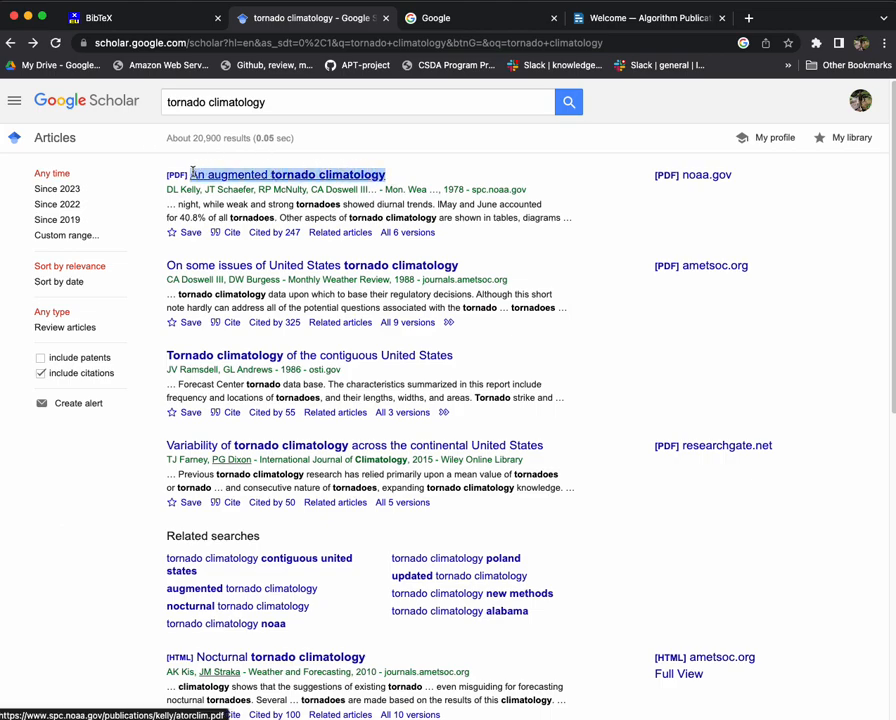
left_click(245, 240)
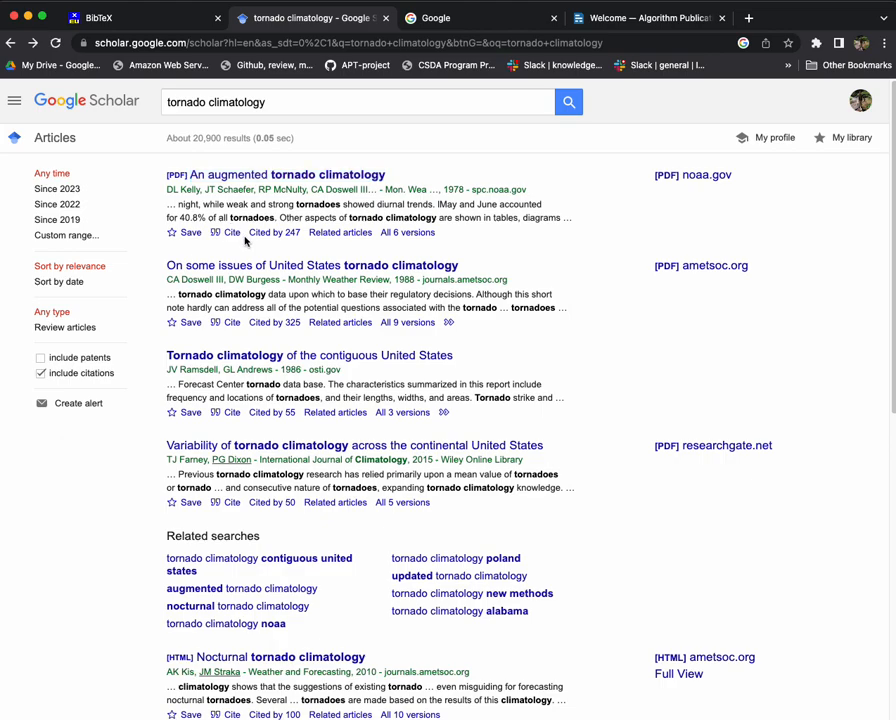
double_click(228, 232)
left_click(231, 233)
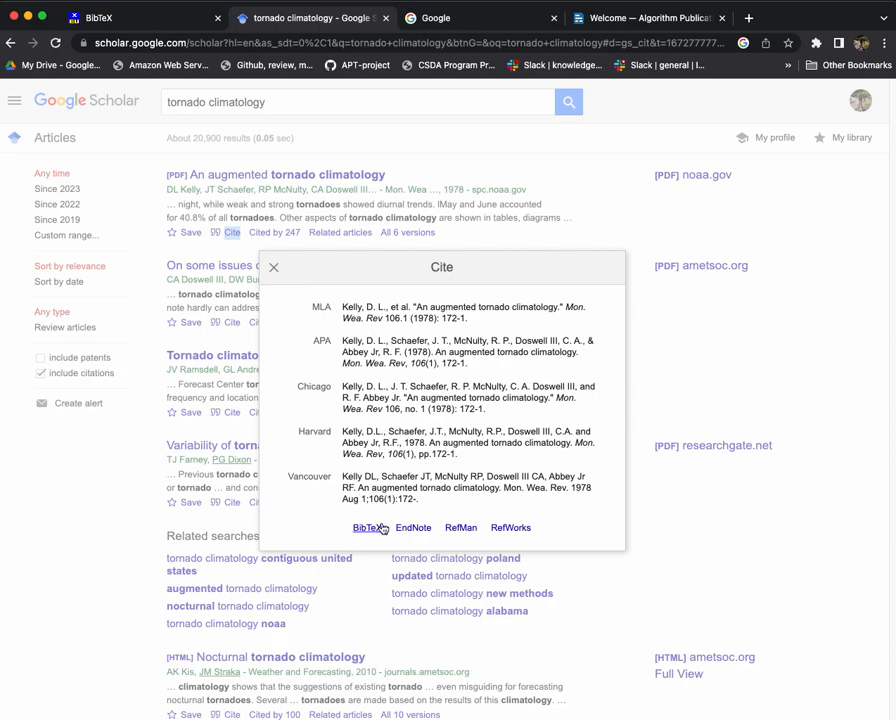
left_click_drag(387, 534, 340, 534)
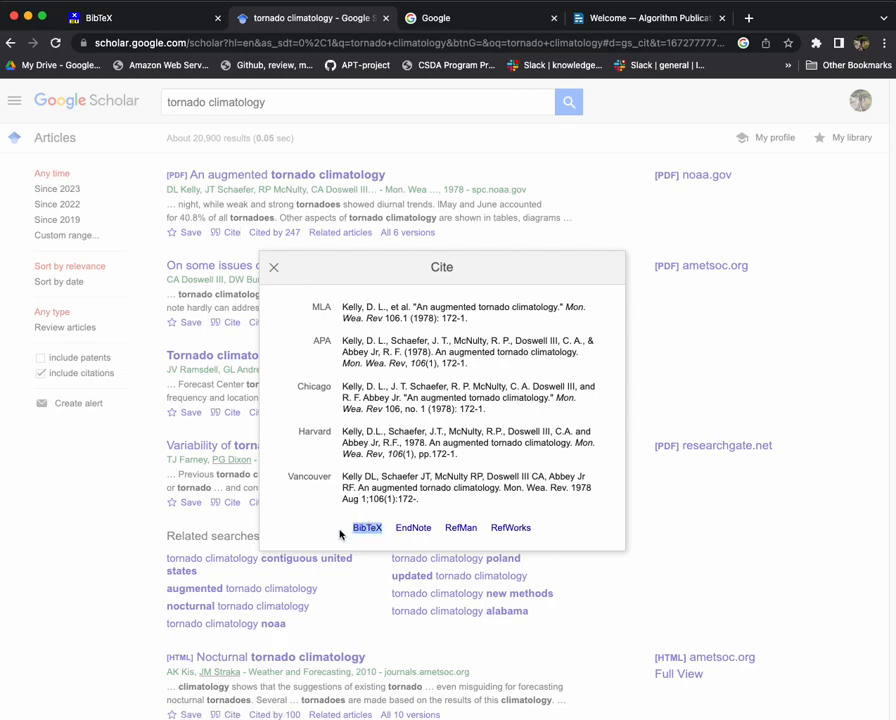
left_click(366, 529)
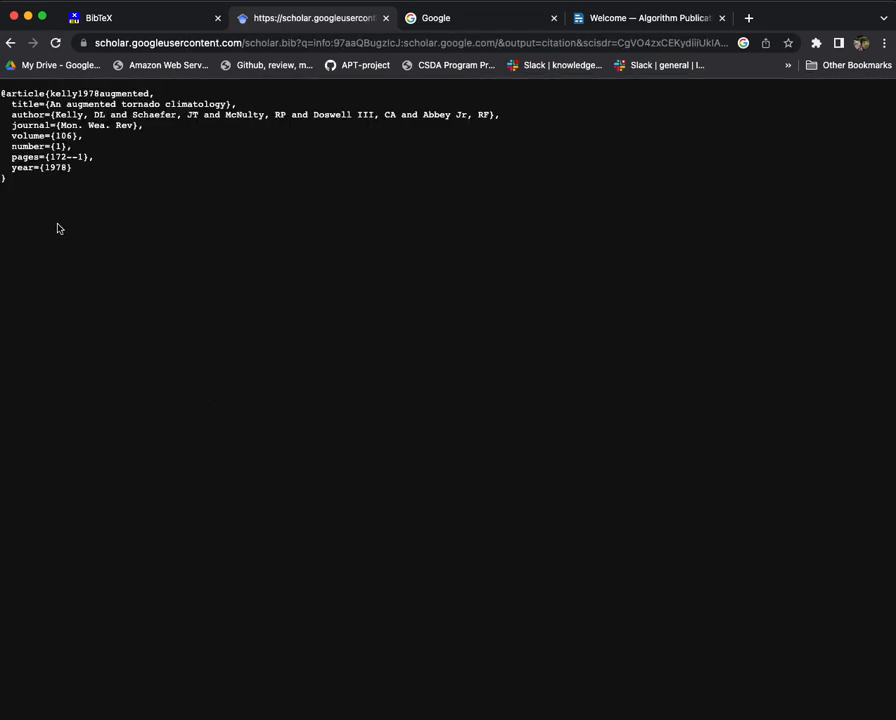
Step: Select the article's whole BibTeX entry and switch to the empty blank.bib file in the code editor
left_click_drag(15, 183, 3, 100)
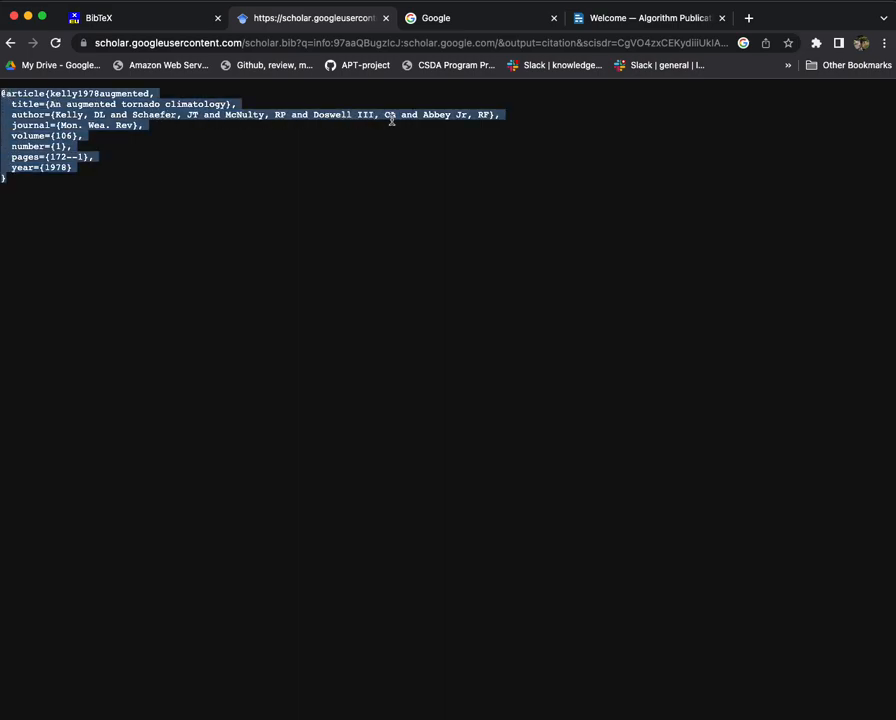
key("super+Tab")
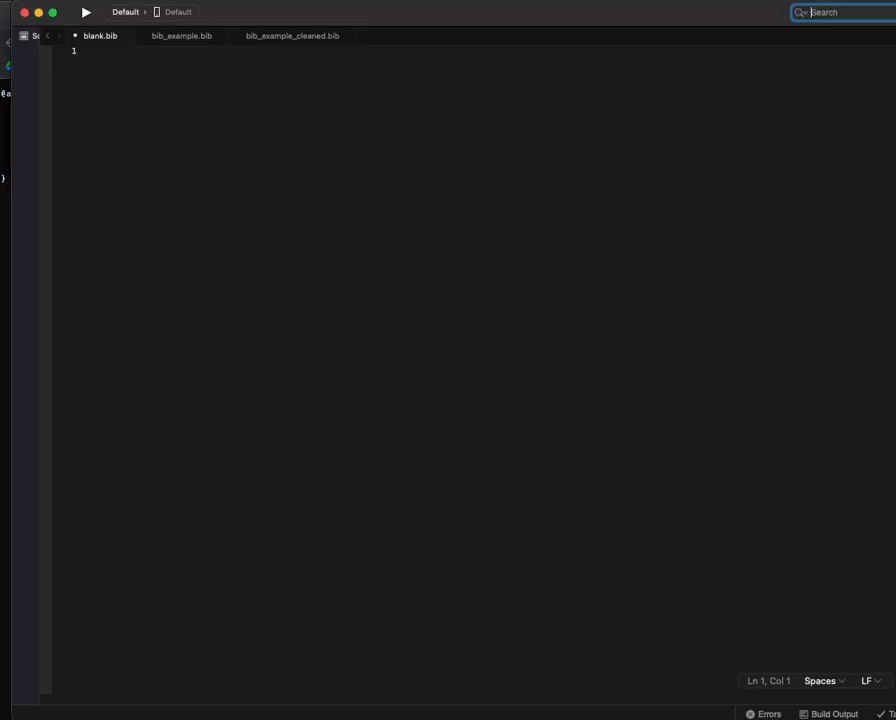
left_click(258, 52)
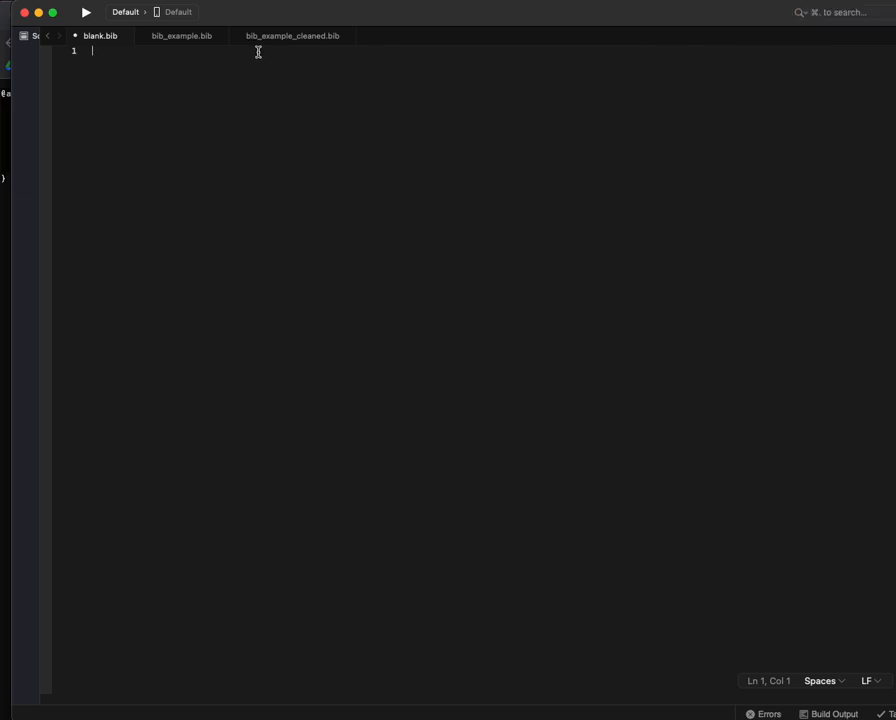
Step: Copy all the entries in bib_example.bib and switch back to the browser
left_click(186, 42)
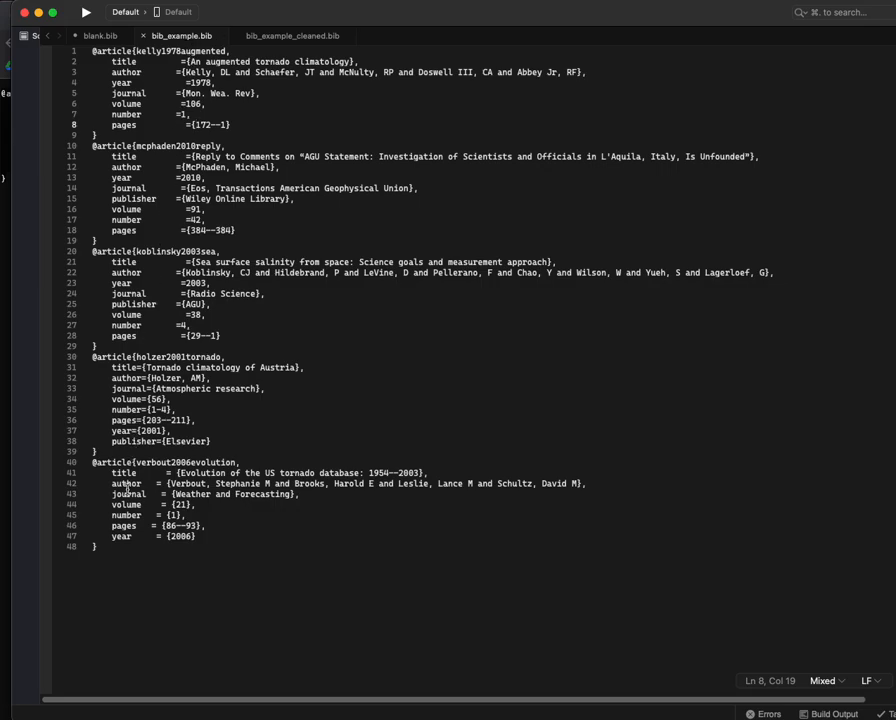
left_click_drag(110, 549, 91, 50)
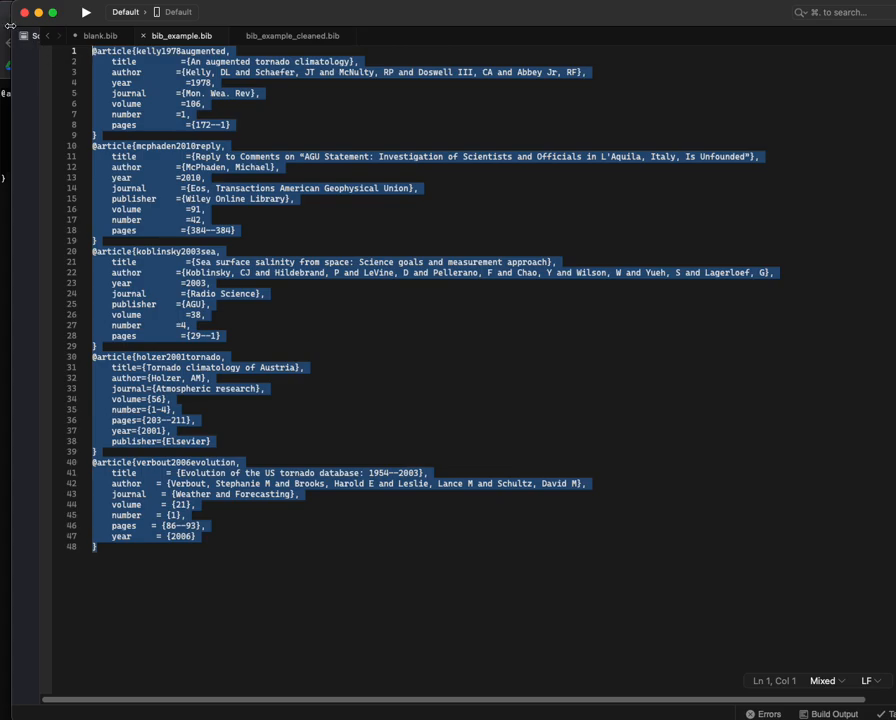
key("super+Tab")
Step: Search Google for "bibtex cleaner" and open the Online BibTeX Tidy page
left_click(440, 20)
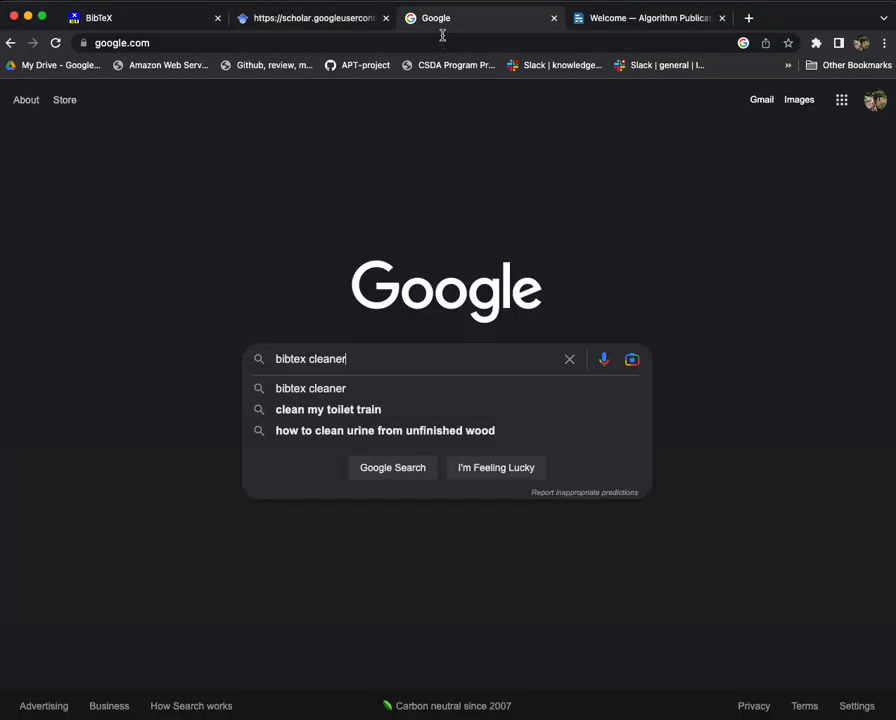
left_click_drag(362, 362, 274, 360)
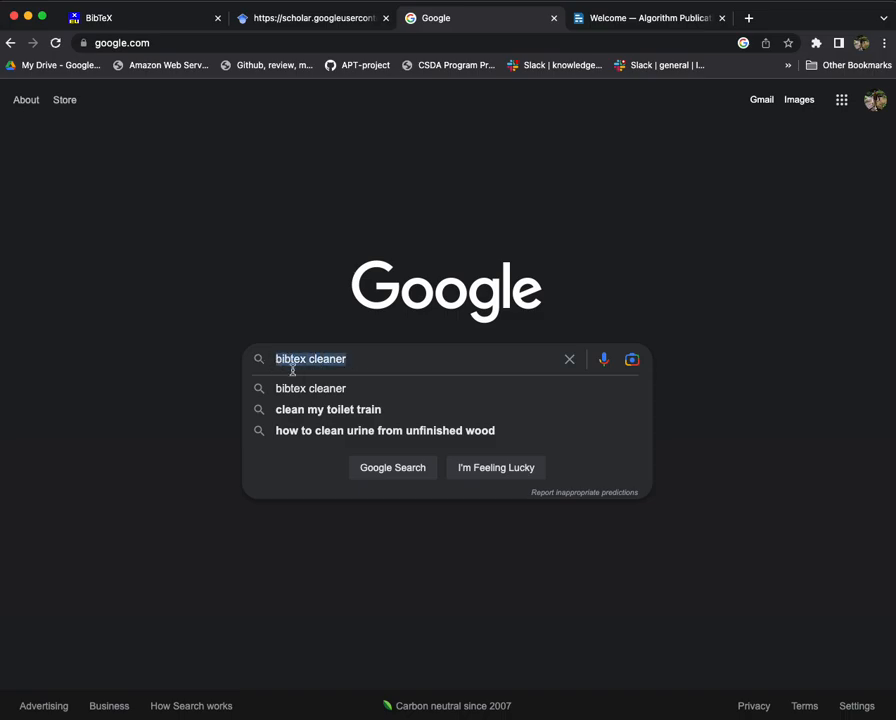
key("Return")
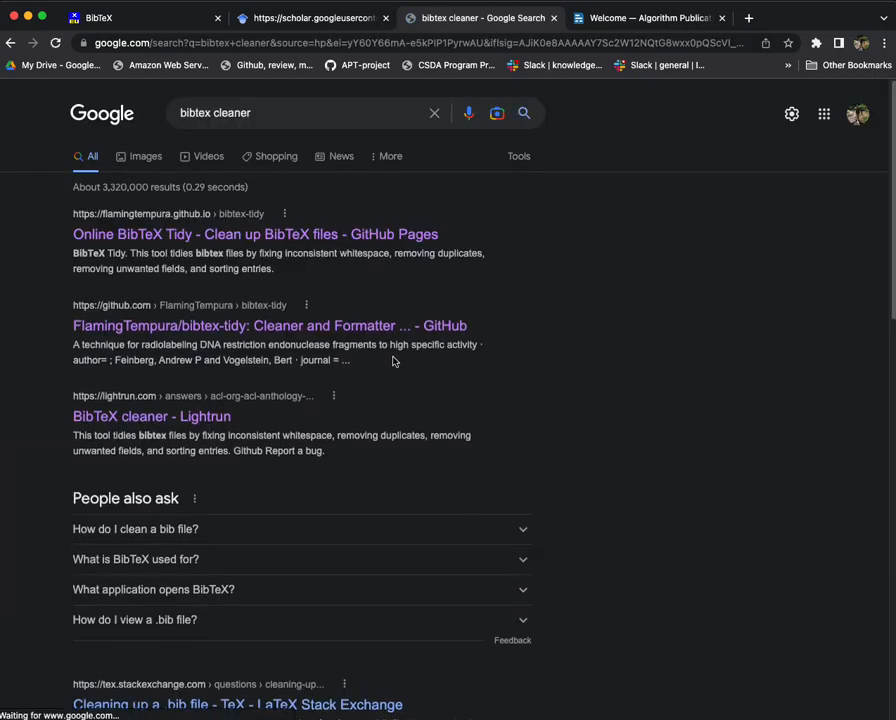
left_click(187, 240)
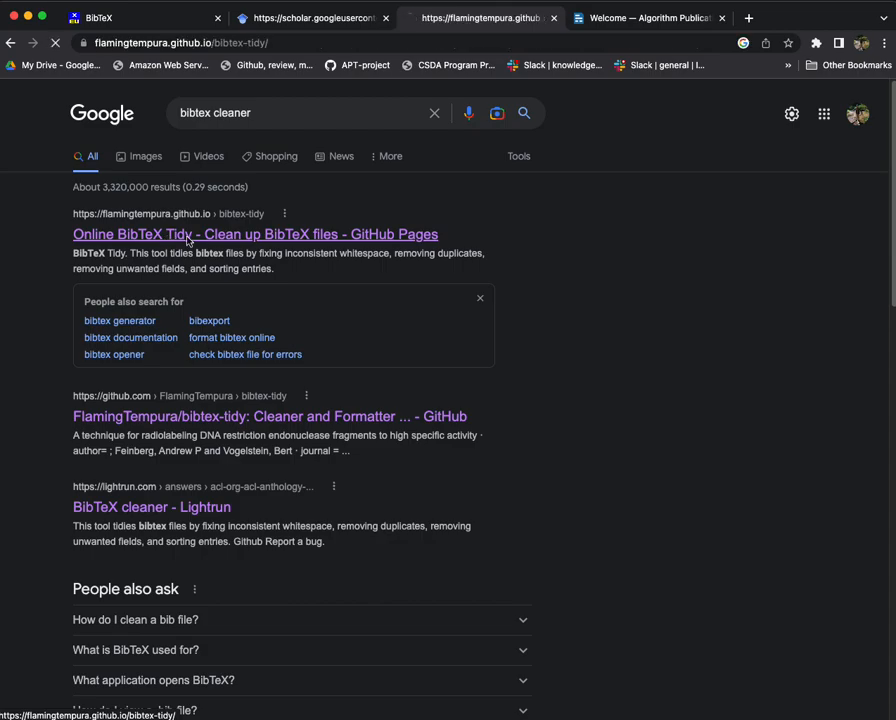
Step: Replace the sample text in BibTeX Tidy with the copied bib_example.bib entries and tidy them
left_click_drag(58, 343, 38, 96)
key("BackSpace")
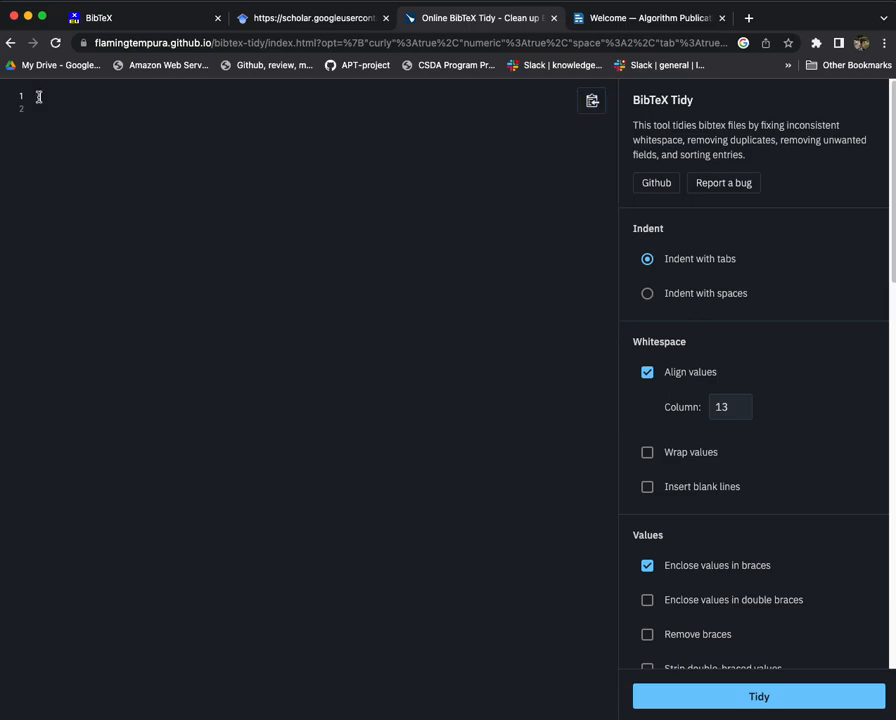
key("super+v")
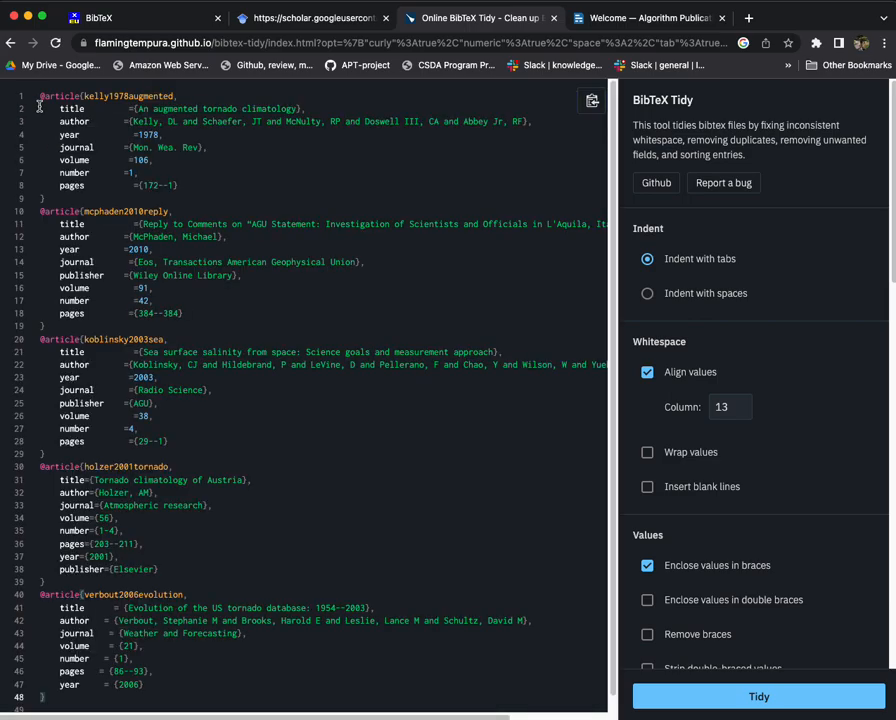
left_click_drag(40, 97, 180, 186)
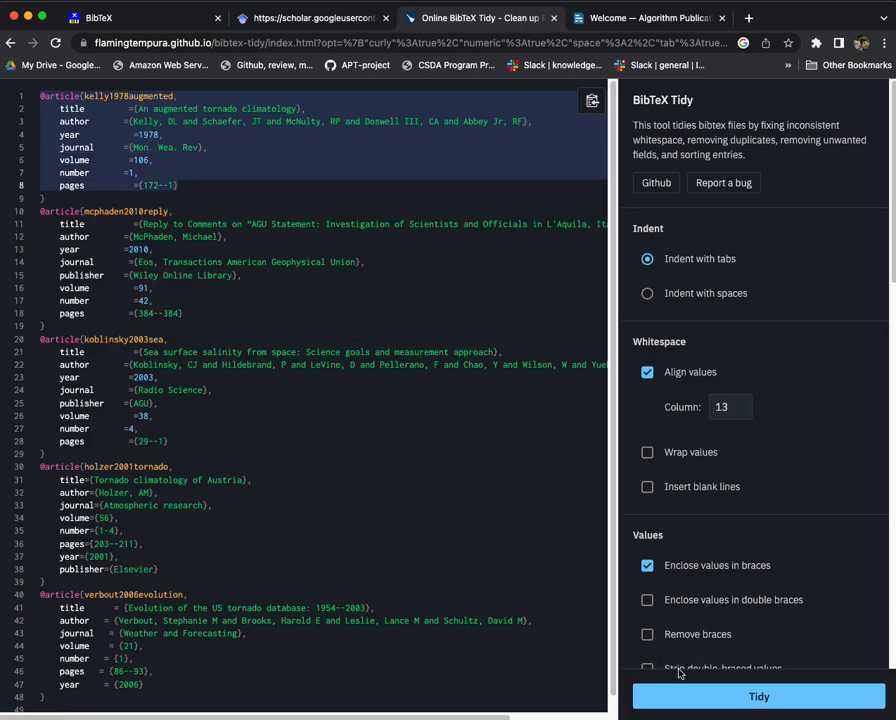
left_click(779, 701)
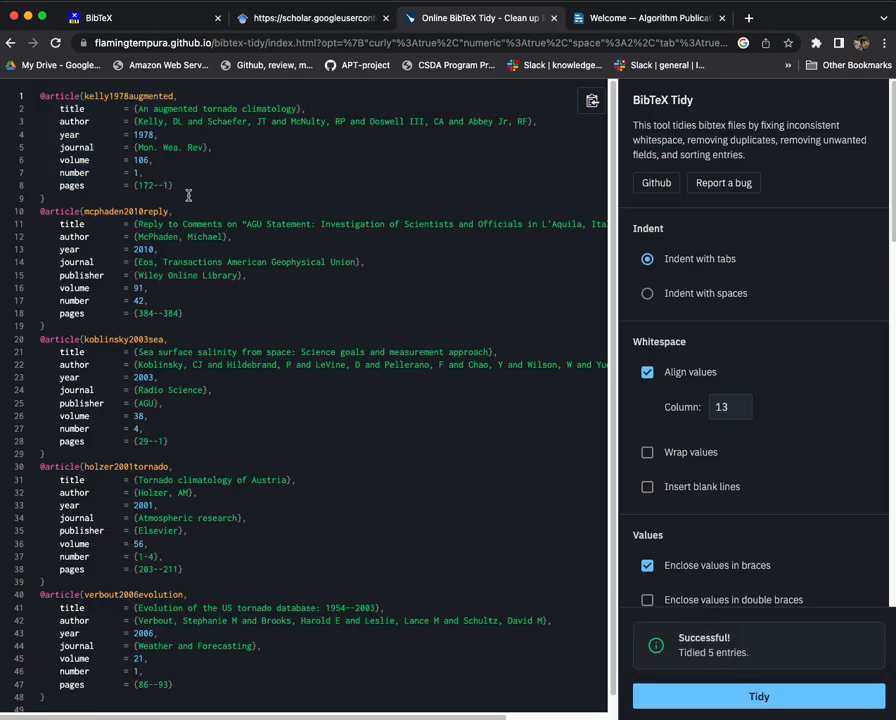
Step: Select all the tidied entries and switch to bib_example_cleaned.bib in the code editor
left_click_drag(174, 186, 35, 97)
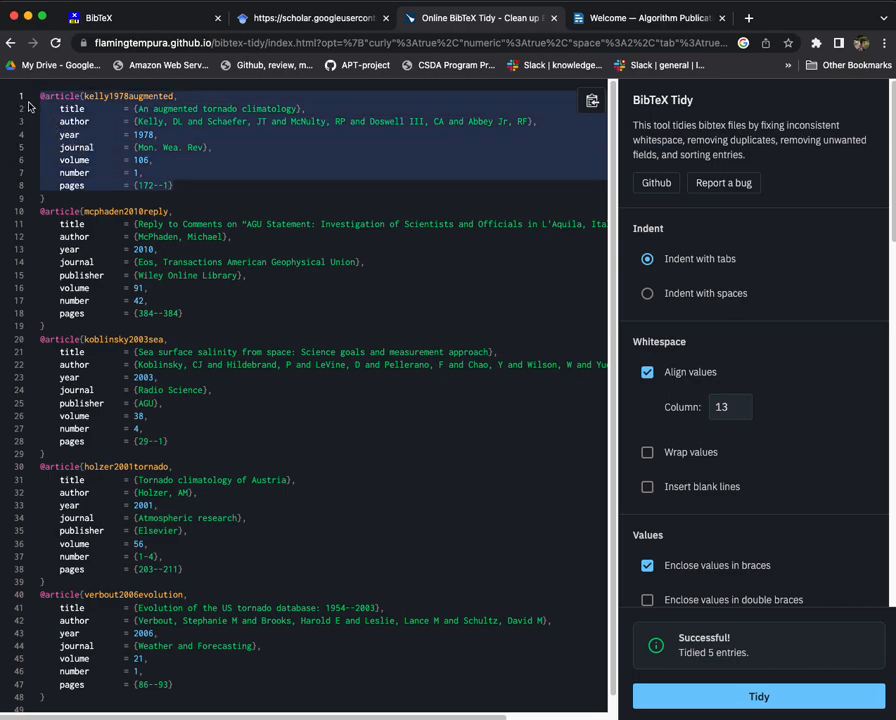
left_click_drag(38, 96, 137, 692)
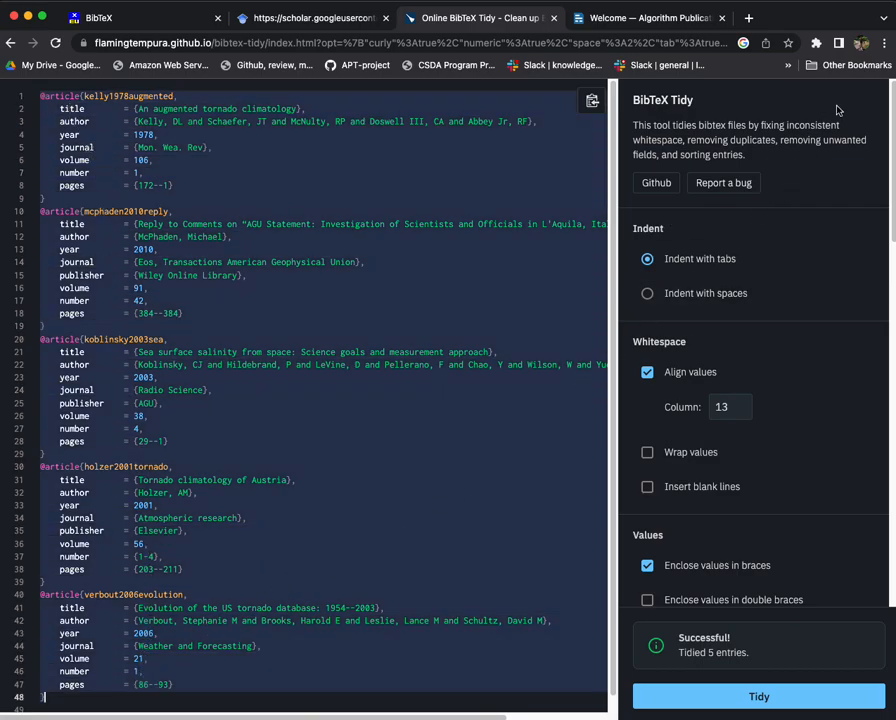
key("super+Tab")
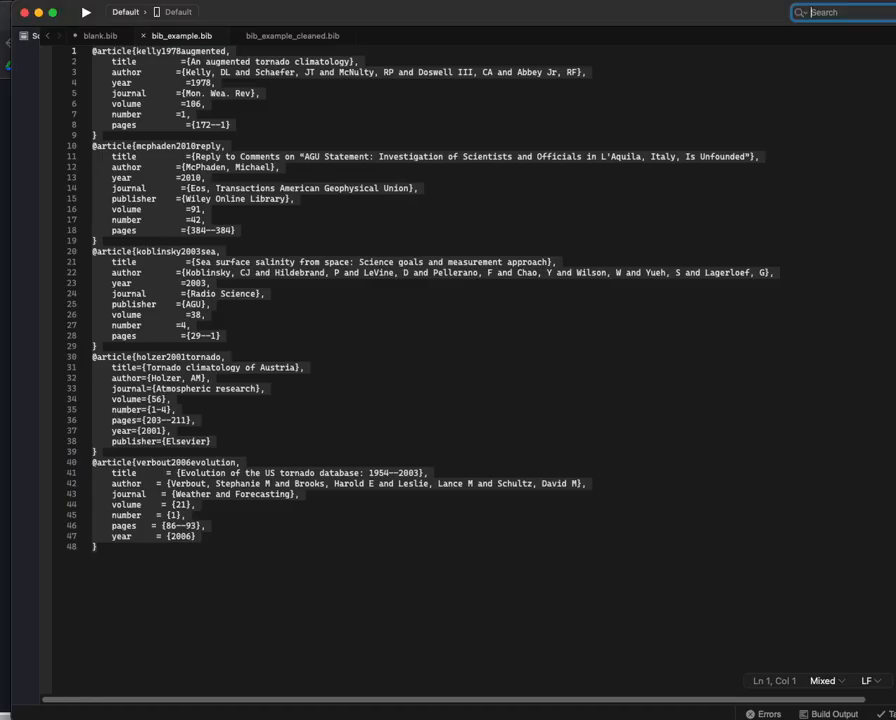
left_click(304, 37)
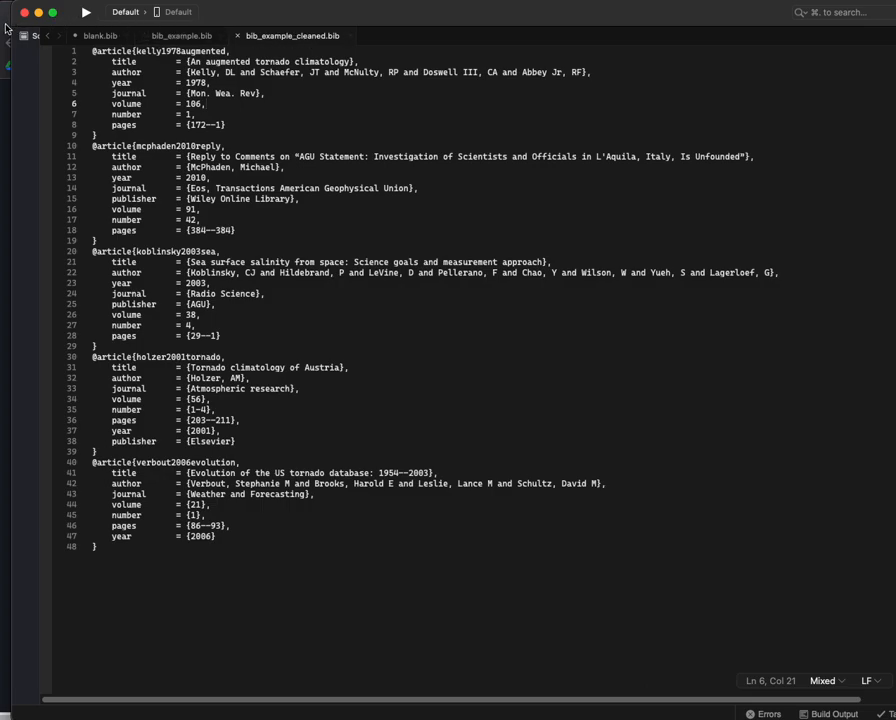
Step: Switch to the Algorithm Publication Tool in the browser and open the BibTeX Video document from the dashboard
key("super+Tab")
left_click(636, 19)
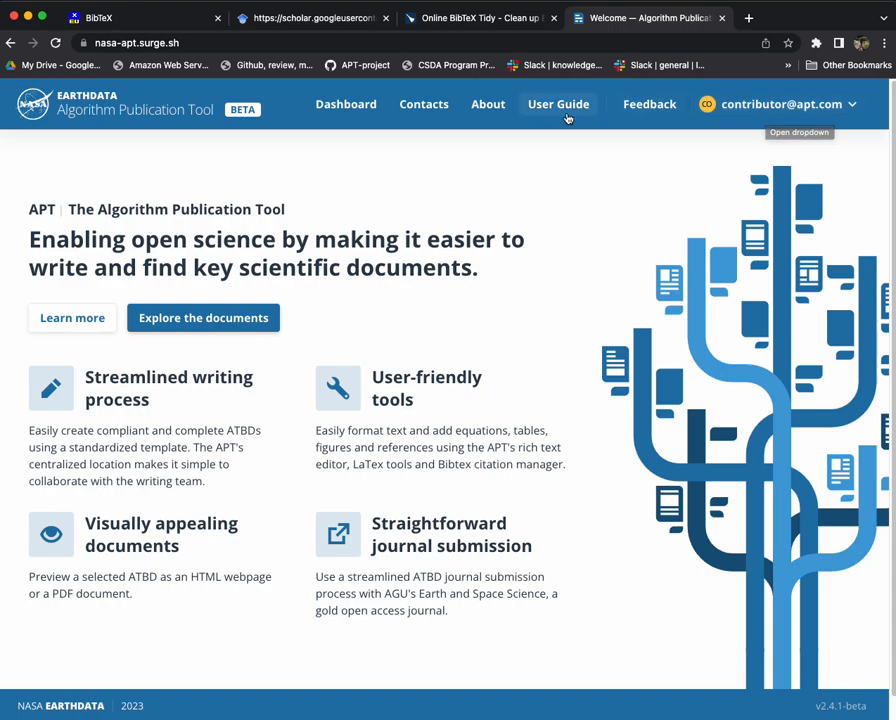
left_click(344, 109)
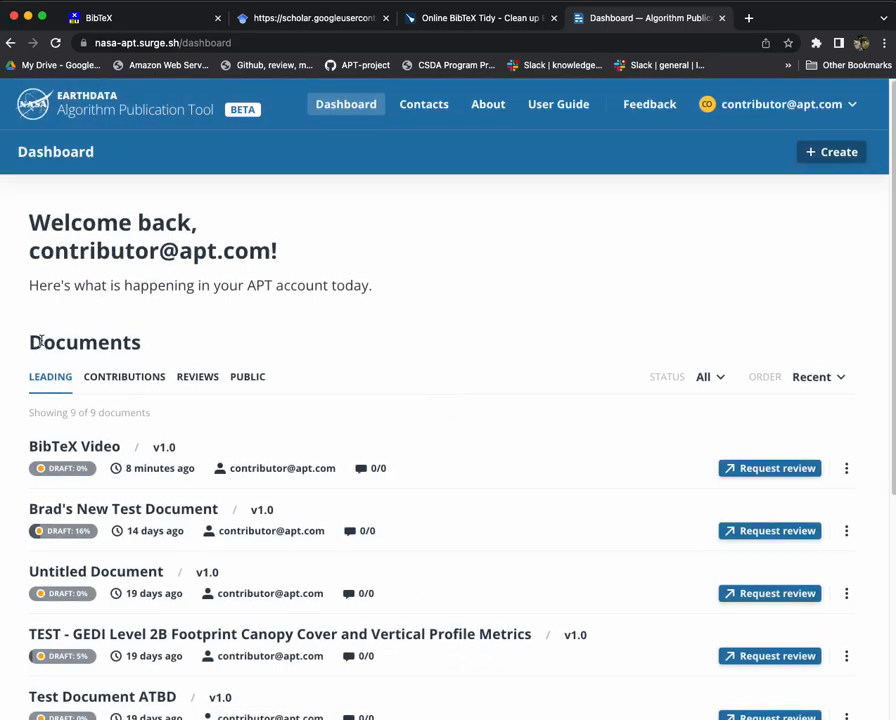
left_click_drag(26, 342, 138, 350)
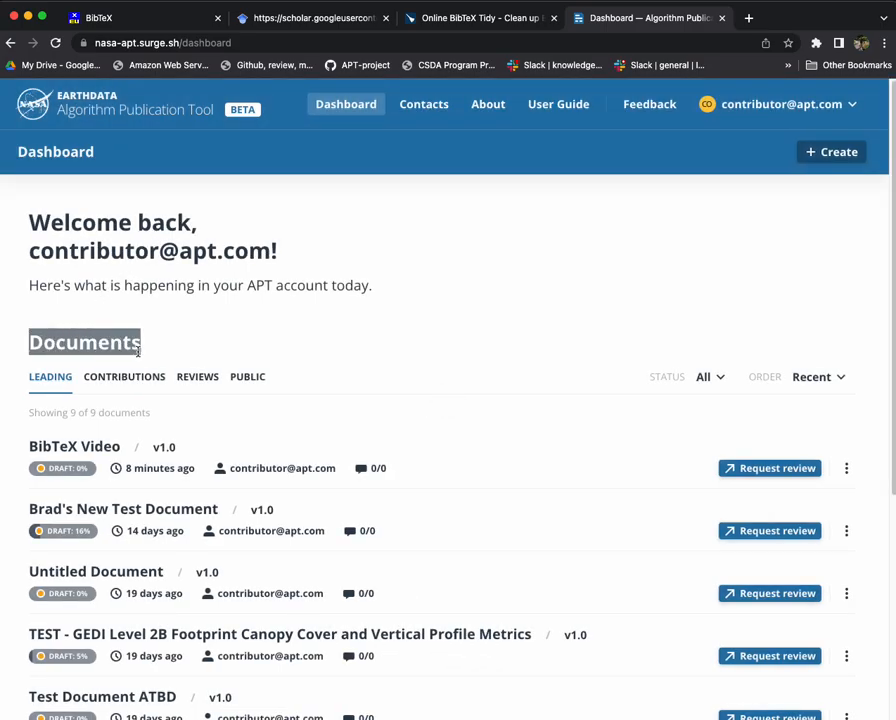
left_click(24, 449)
left_click_drag(24, 449, 116, 452)
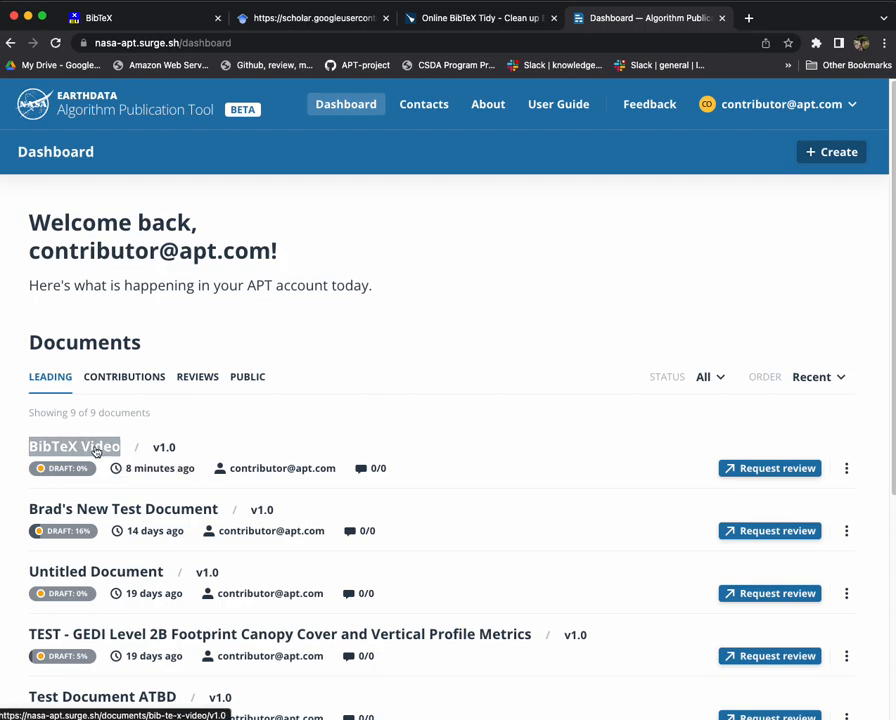
left_click(96, 452)
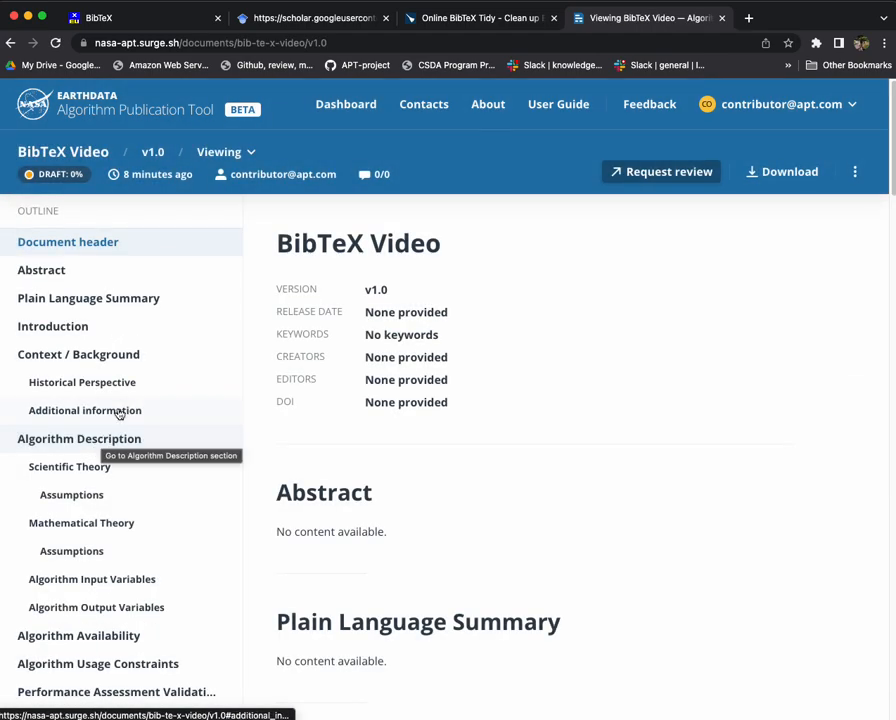
Step: Put the BibTeX Video document into editing mode and go to its References step
left_click(248, 153)
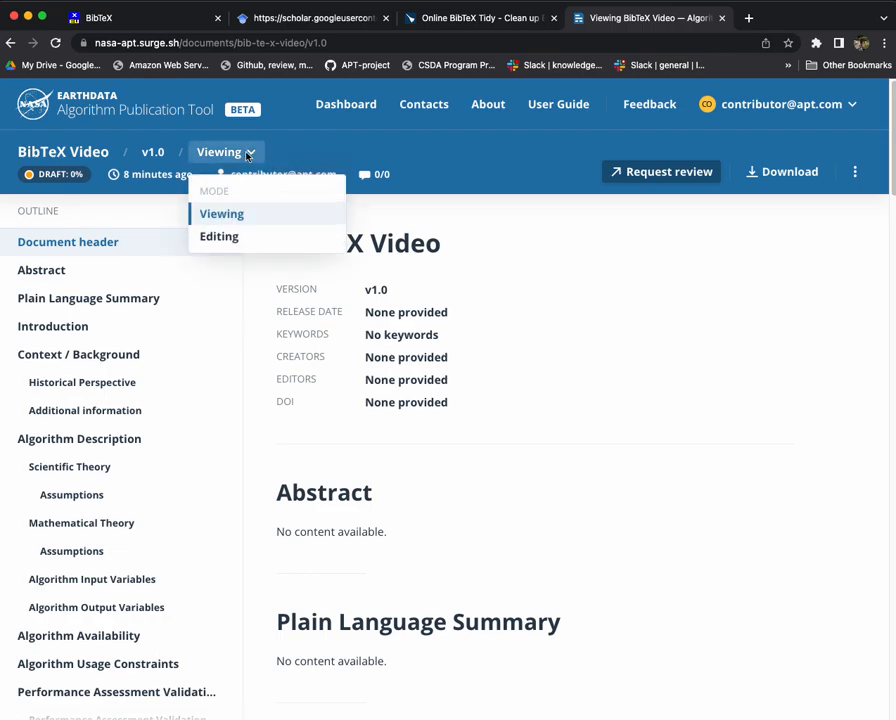
left_click(222, 237)
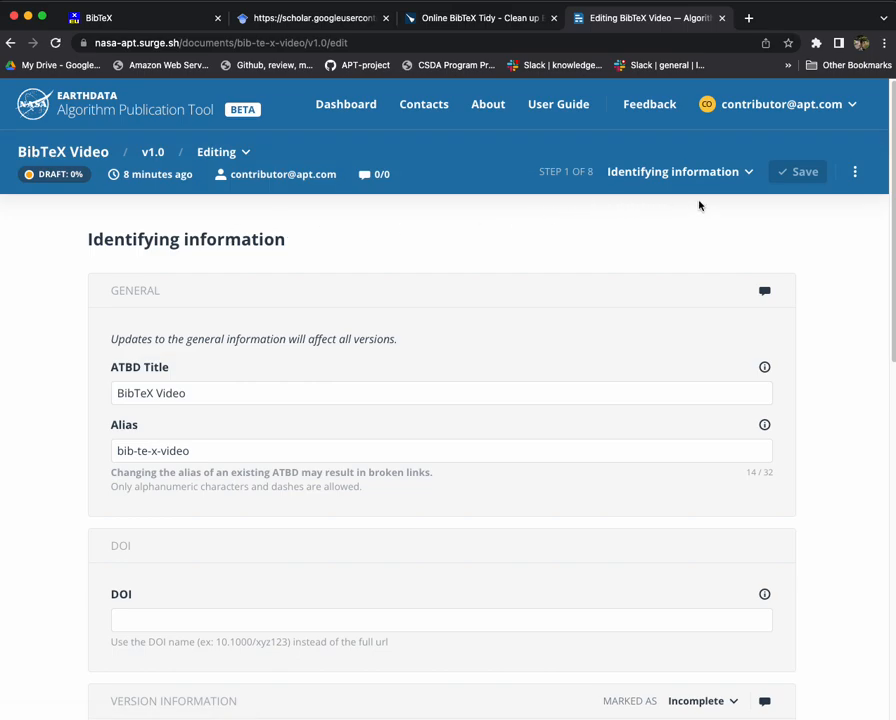
left_click(746, 172)
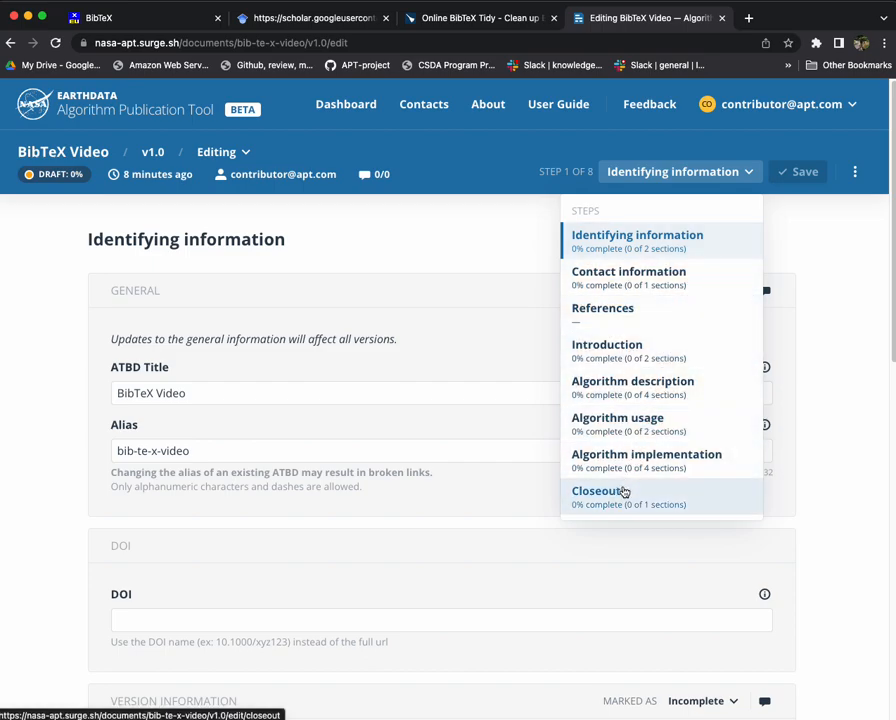
left_click(603, 310)
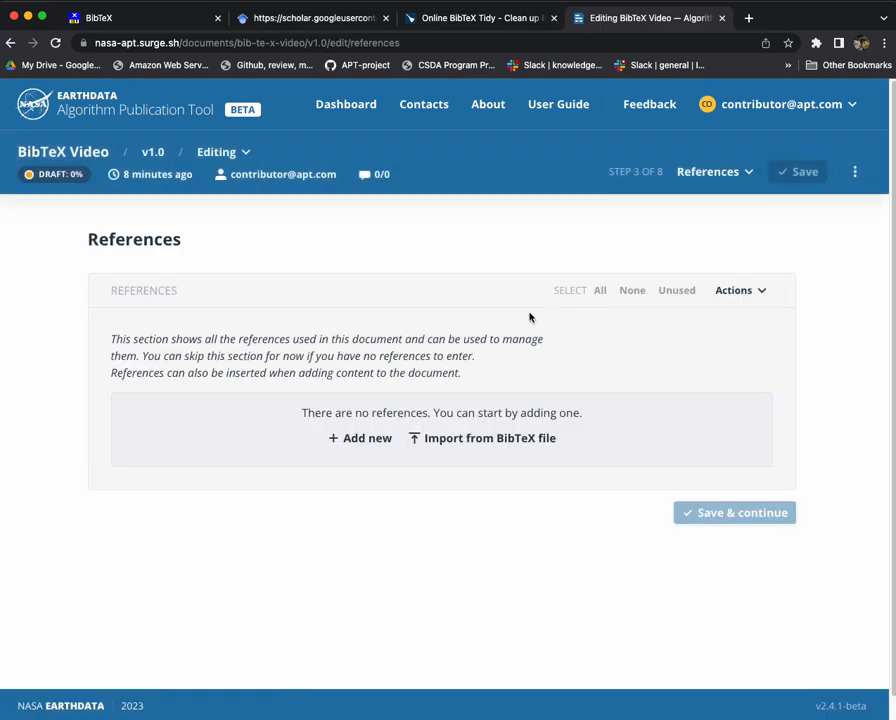
left_click(366, 440)
scroll(366, 453, "down", 5)
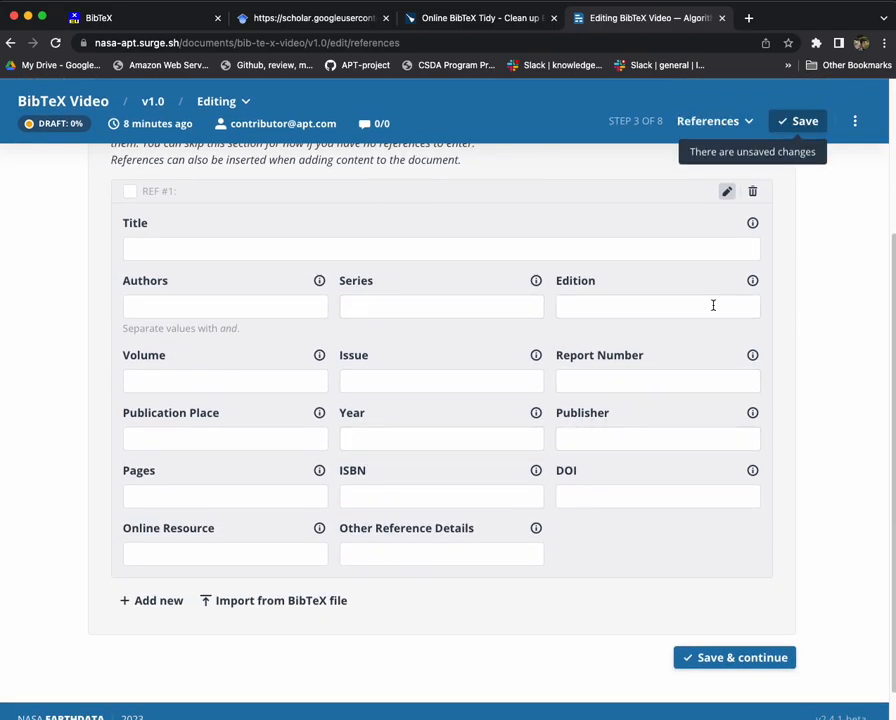
mouse_move(750, 218)
left_click(753, 193)
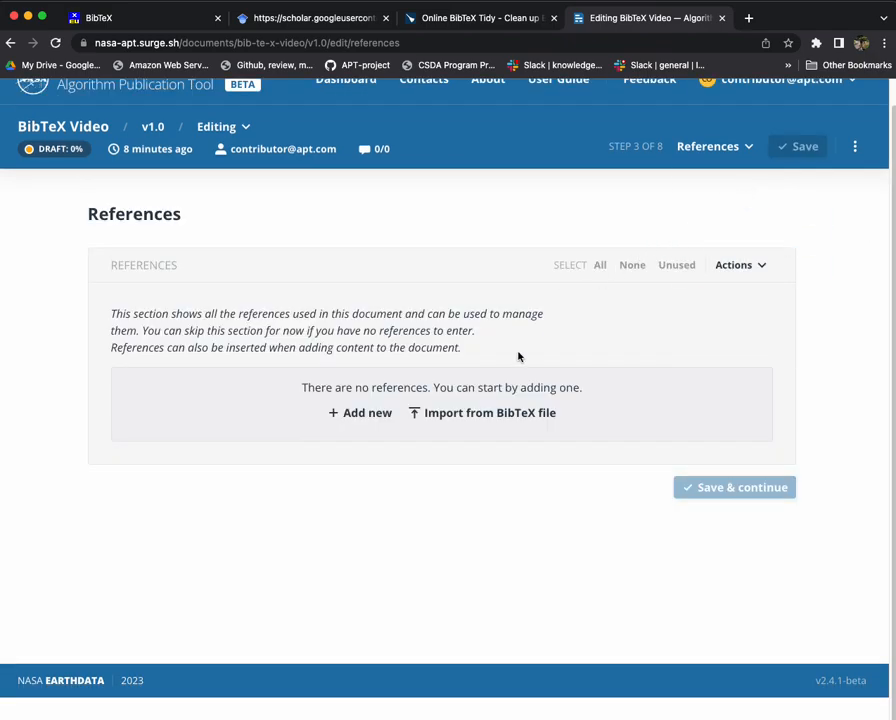
Step: Import the references from bib_example_cleaned.bib into the document's References section
left_click(483, 424)
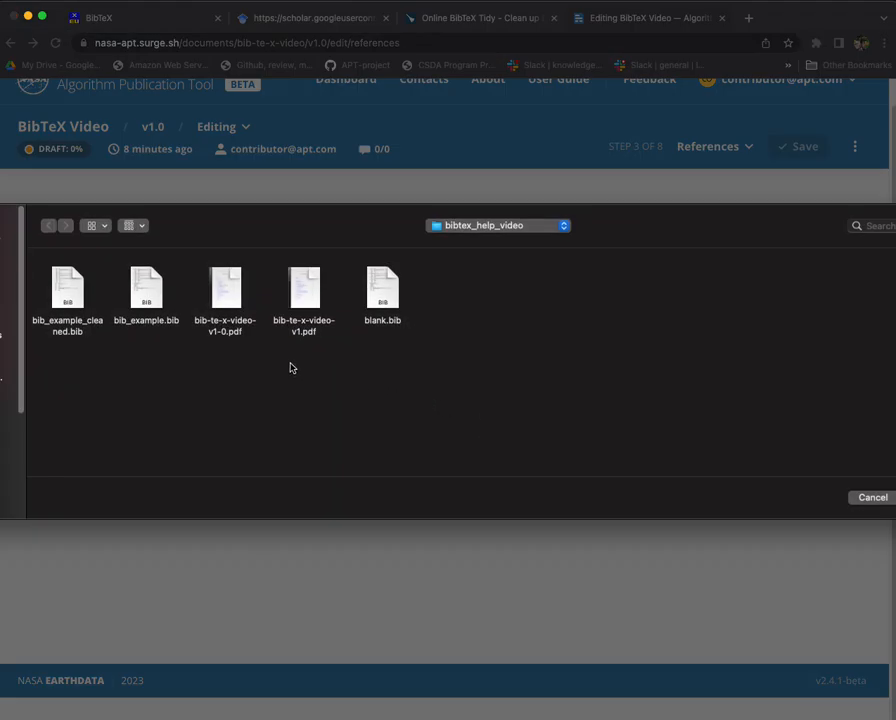
left_click(70, 287)
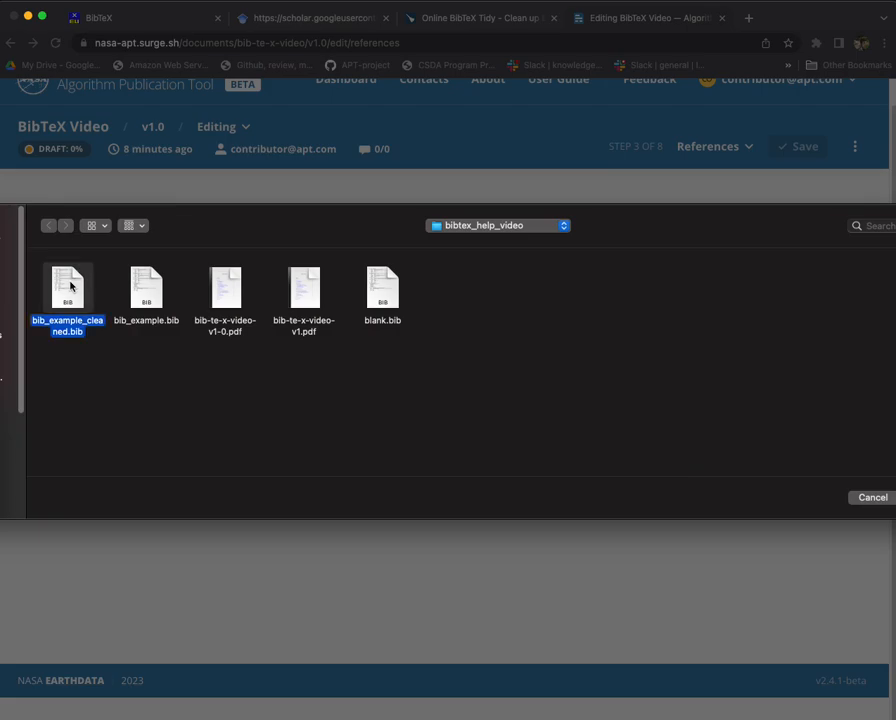
double_click(70, 287)
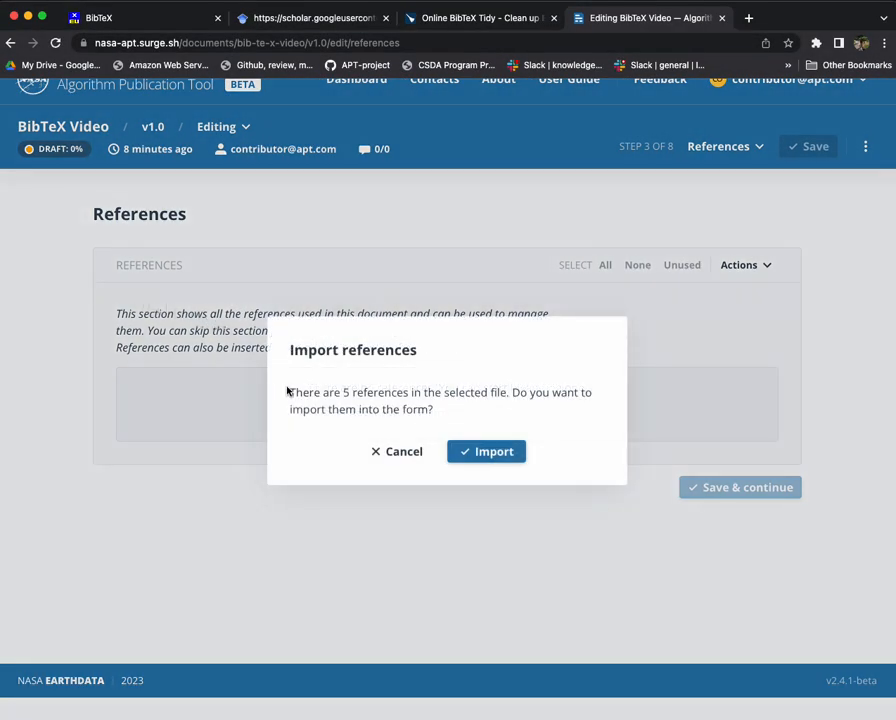
left_click_drag(287, 391, 436, 418)
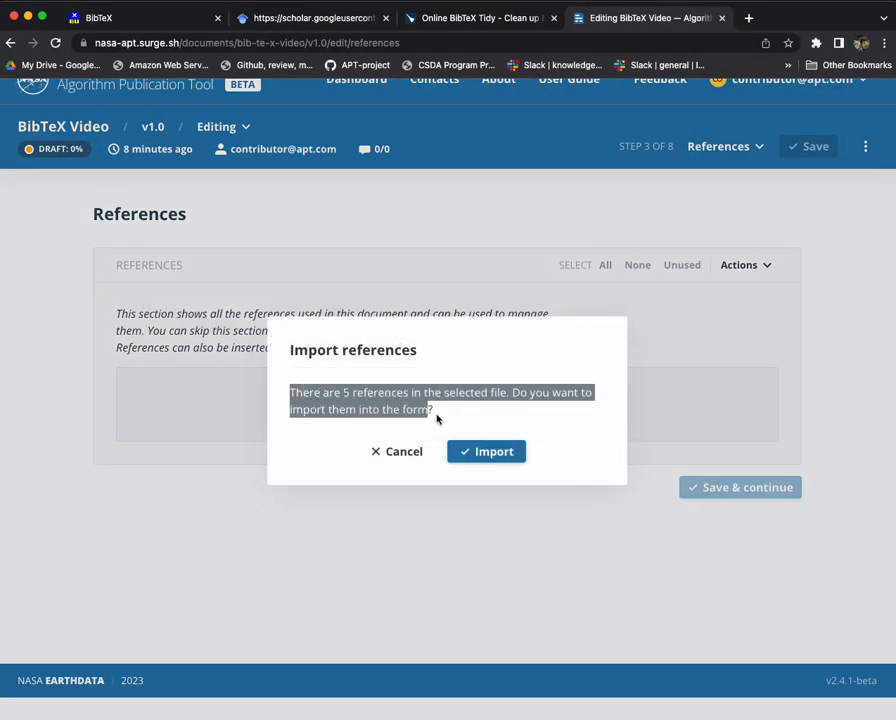
left_click(494, 455)
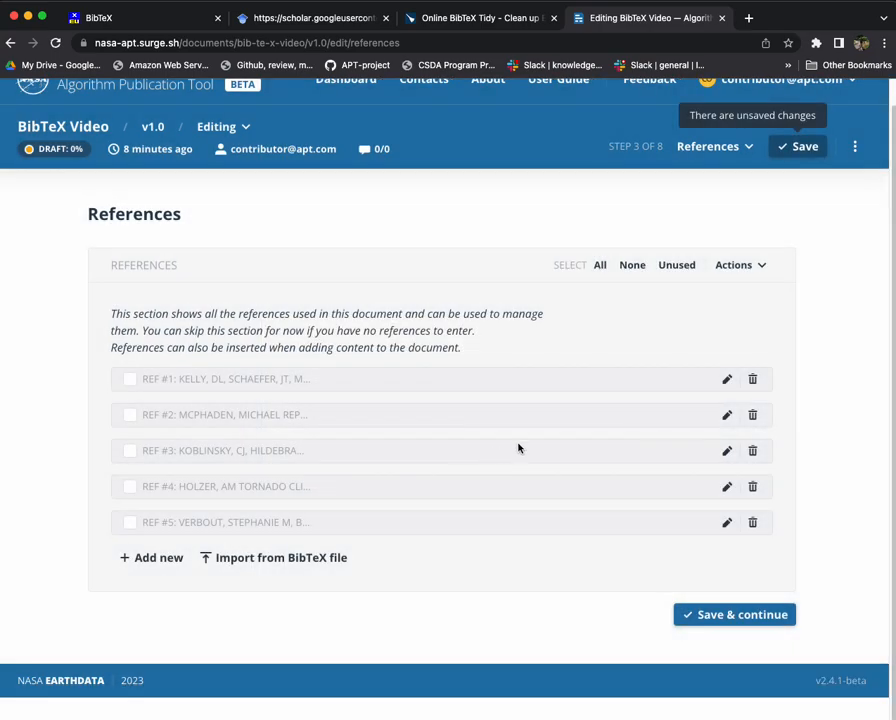
Step: Open the details of the first imported reference to check its fields, and save the document
left_click(728, 381)
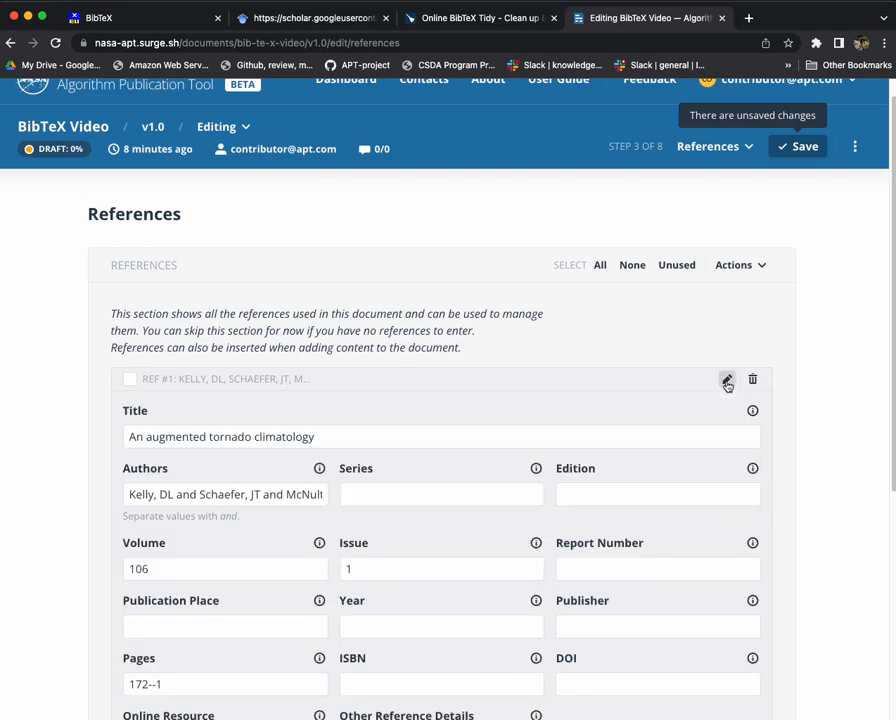
scroll(658, 430, "down", 3)
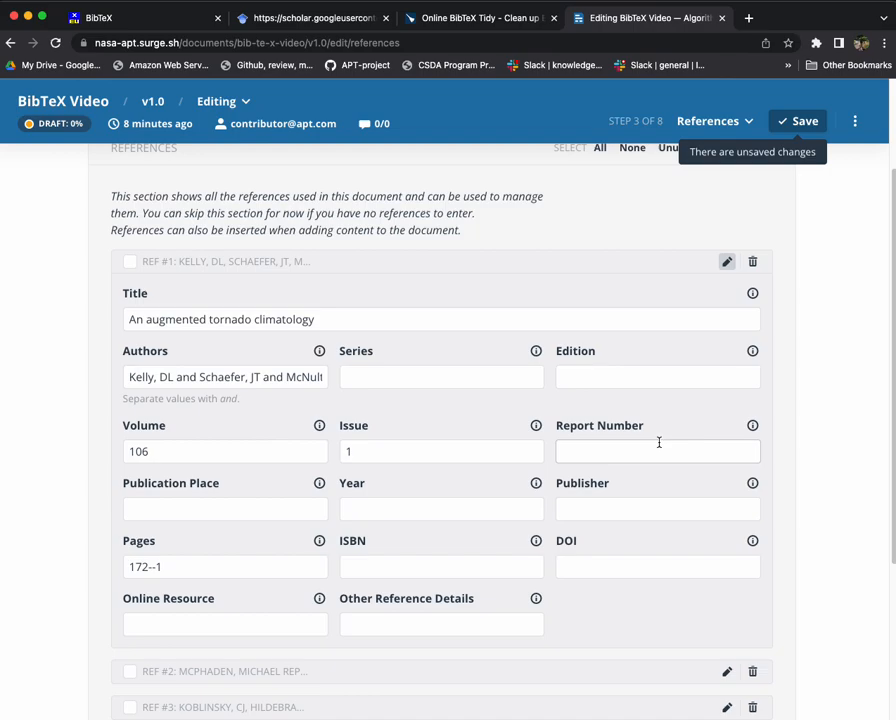
left_click(795, 122)
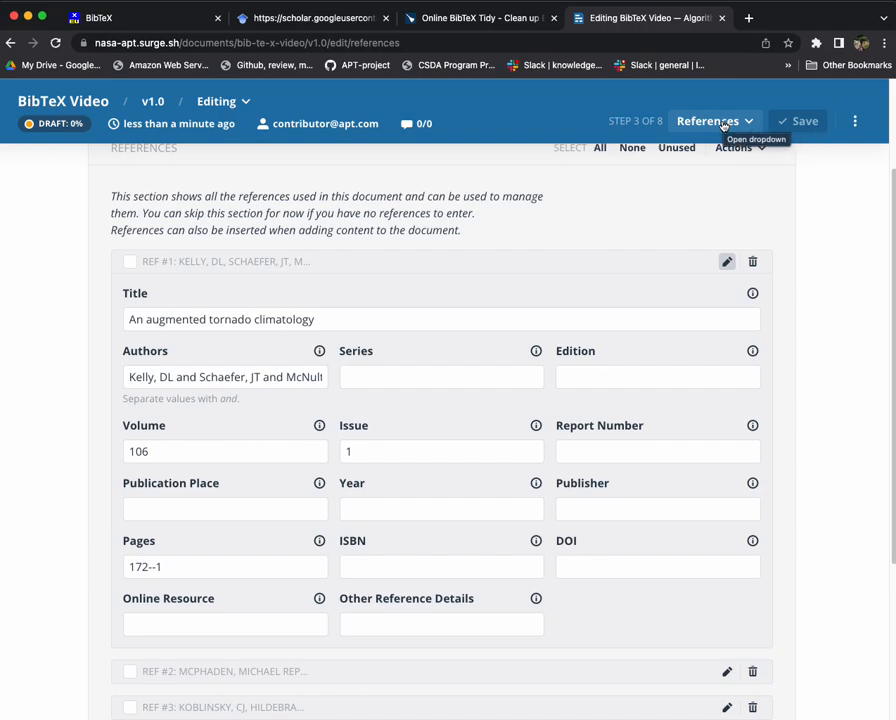
Step: In the Introduction step, insert the existing reference "An augmented tornado climatology" into the Historical perspective field and save the document
left_click(745, 121)
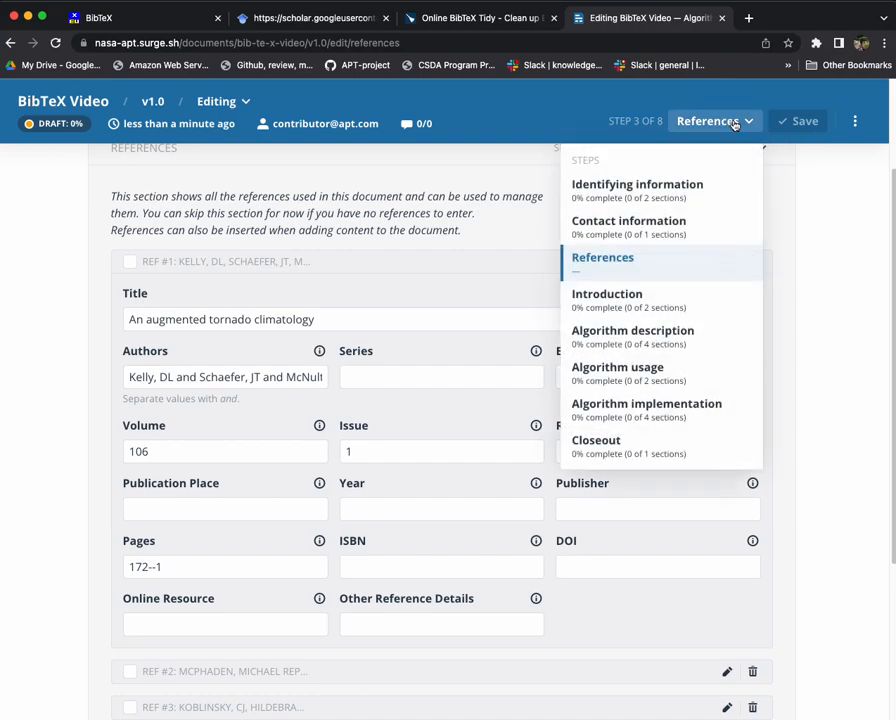
left_click(625, 306)
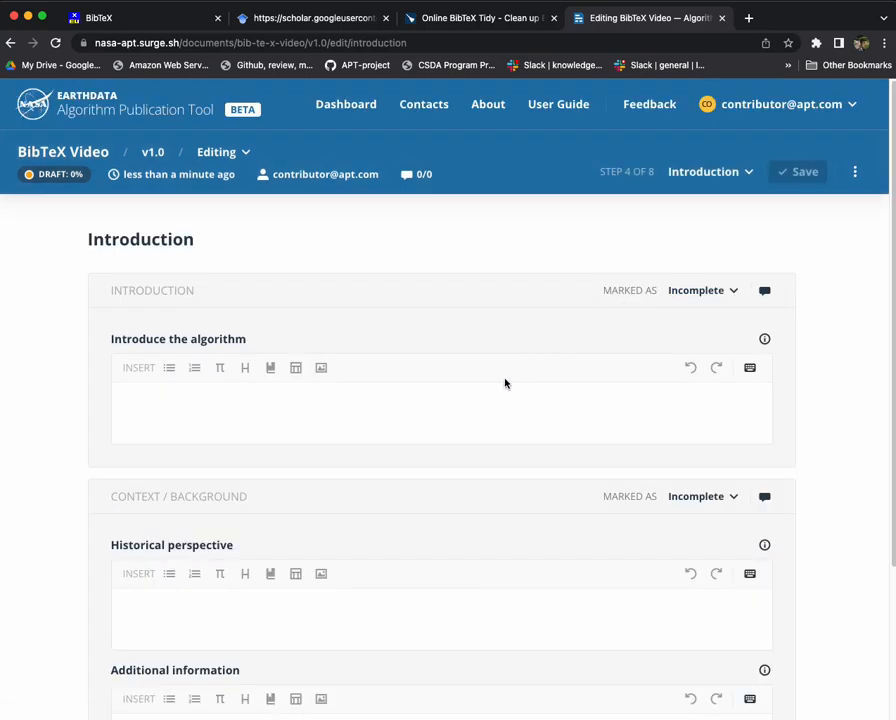
scroll(305, 580, "down", 1)
left_click(293, 560)
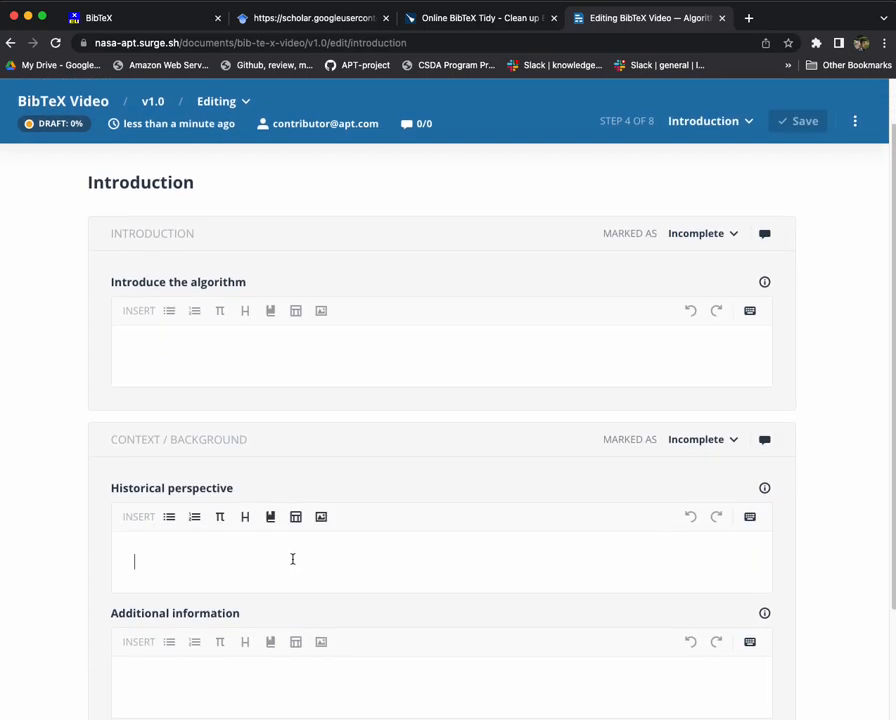
scroll(285, 550, "down", 1)
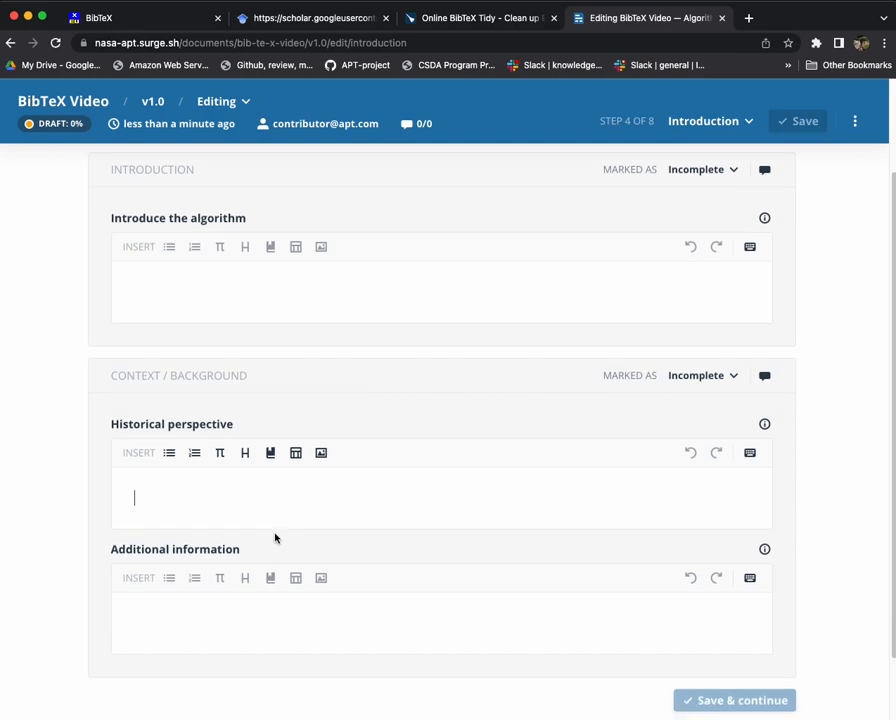
left_click(270, 456)
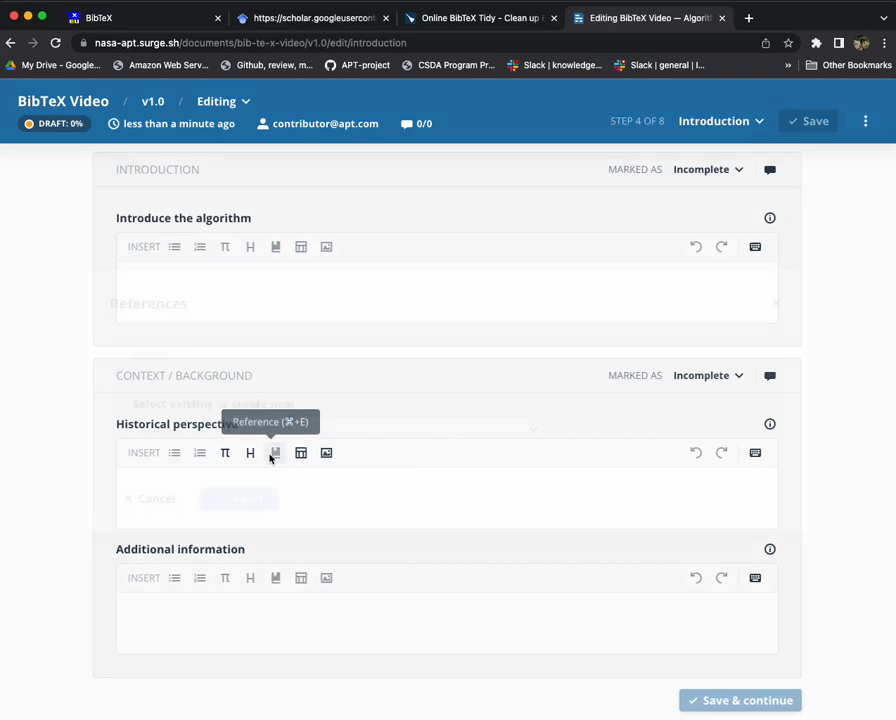
left_click(283, 430)
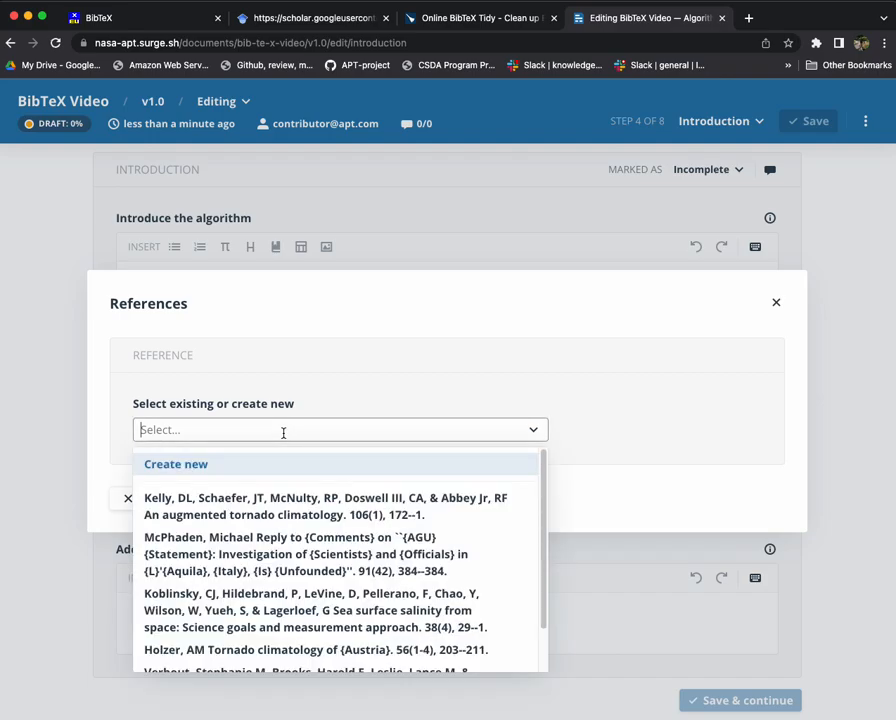
left_click(270, 509)
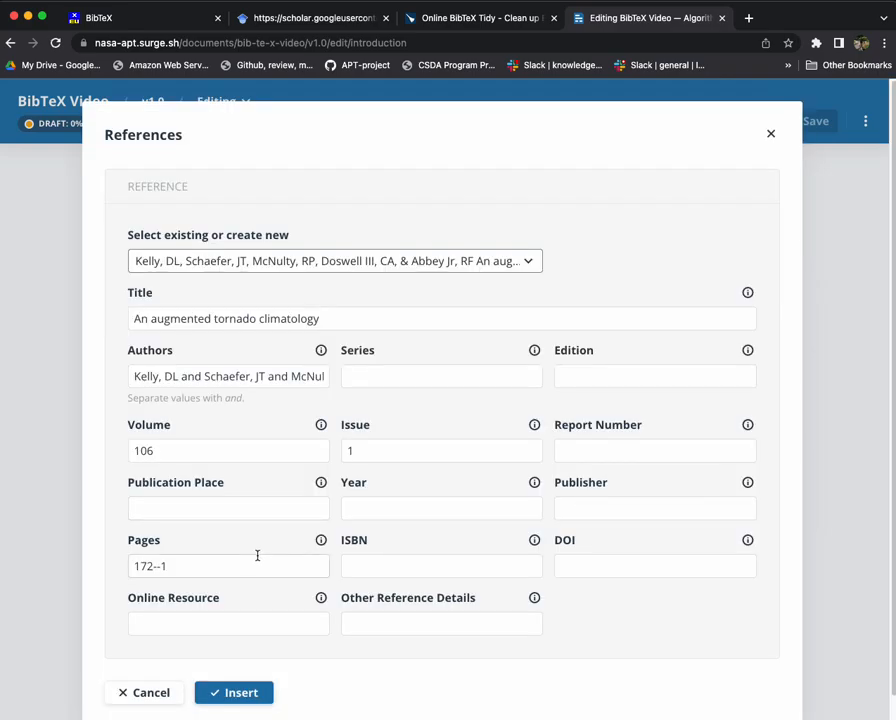
left_click(250, 703)
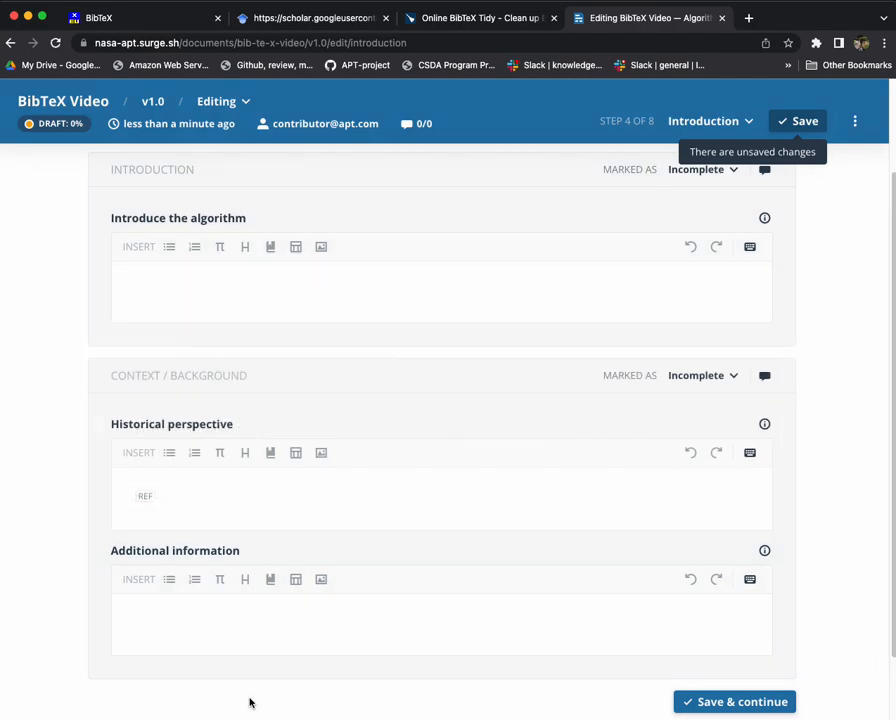
left_click(797, 131)
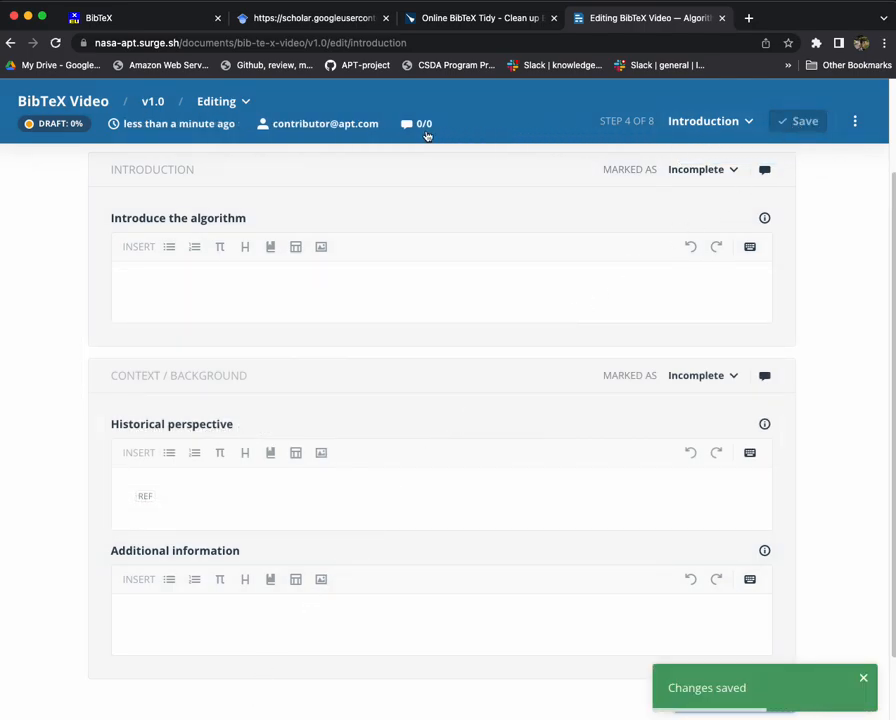
Step: Put the document into viewing mode and download it as the v1.0 Document PDF
left_click(246, 104)
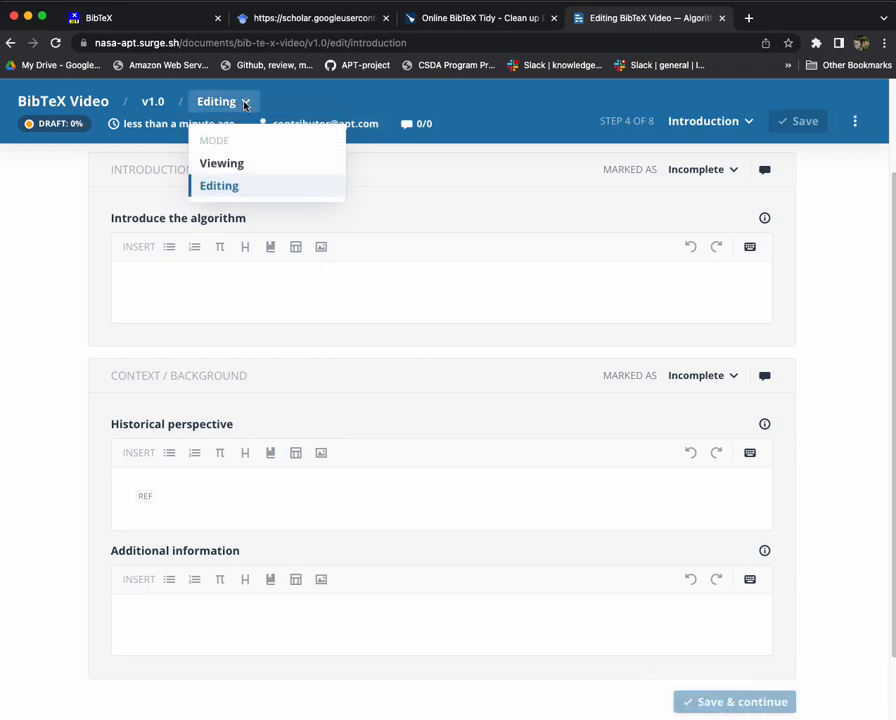
left_click(224, 164)
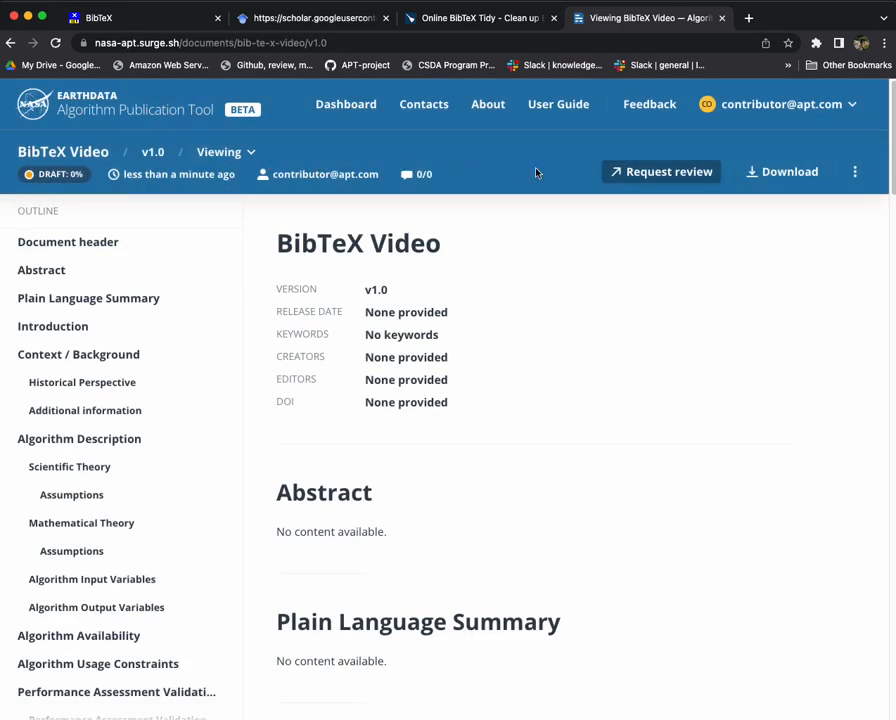
left_click(789, 175)
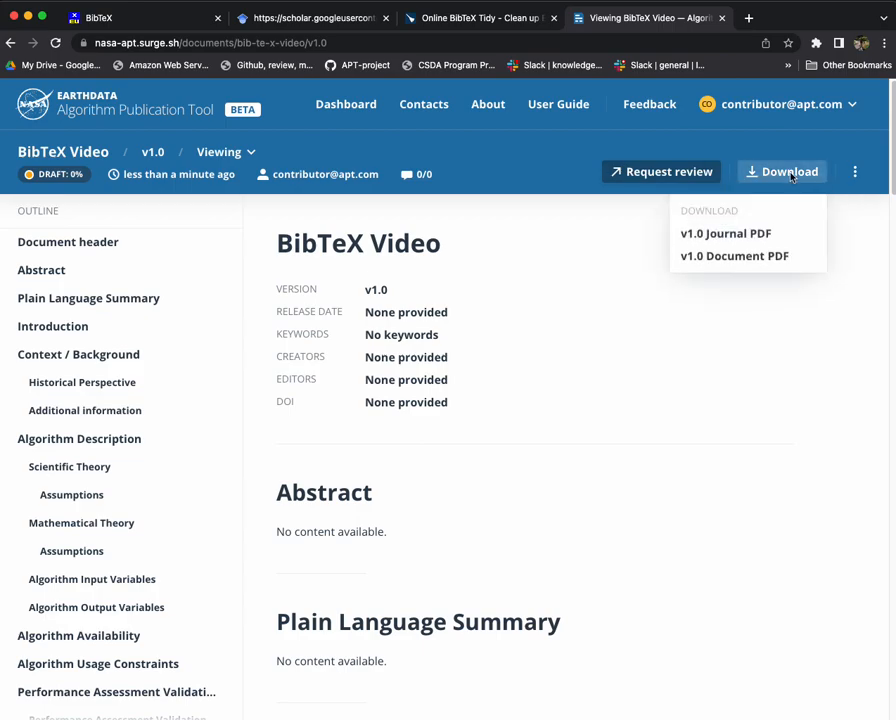
left_click(746, 258)
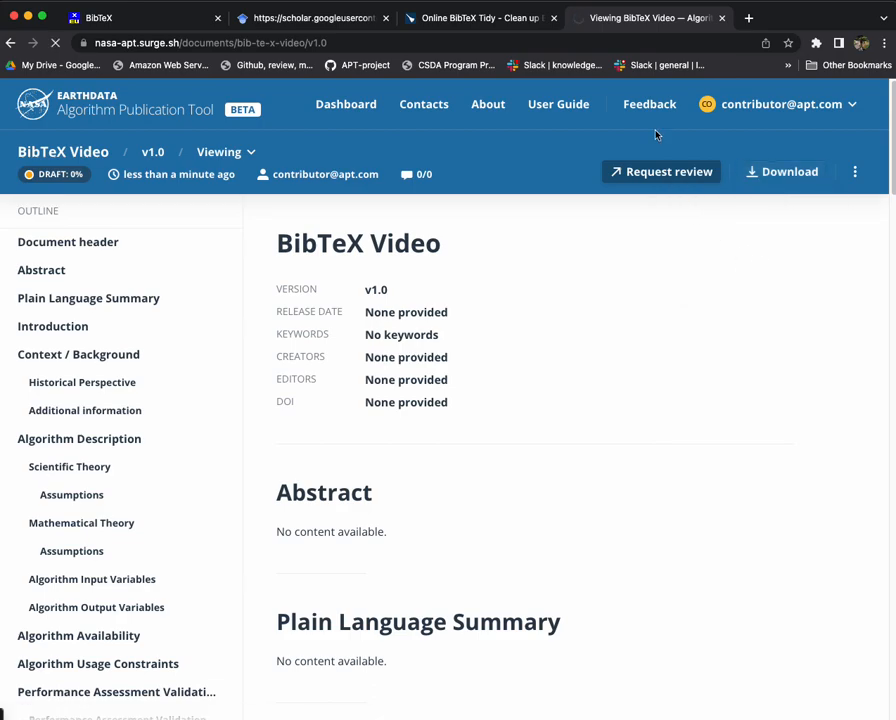
Step: Switch to bib-te-x-video-v1.pdf in the PDF viewer, go to Context / Background, and select the citation under Historical Perspective
left_click(612, 3)
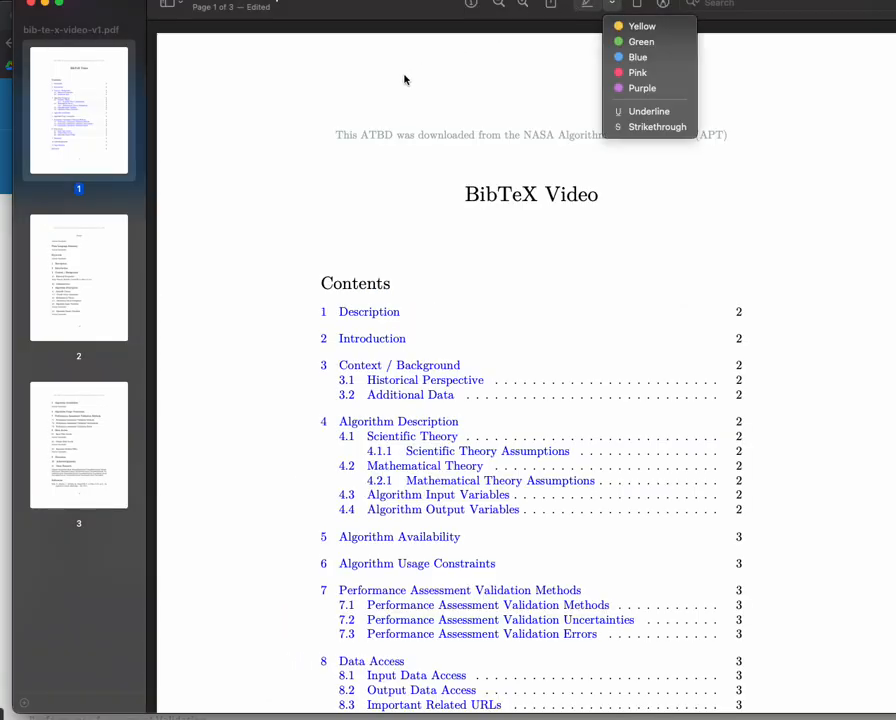
left_click(358, 226)
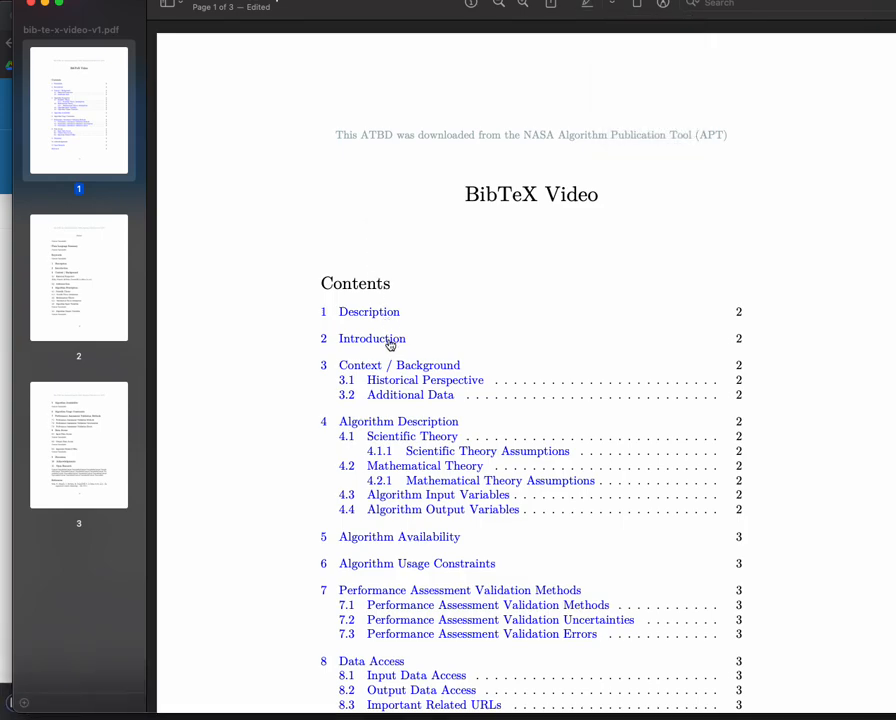
left_click(400, 384)
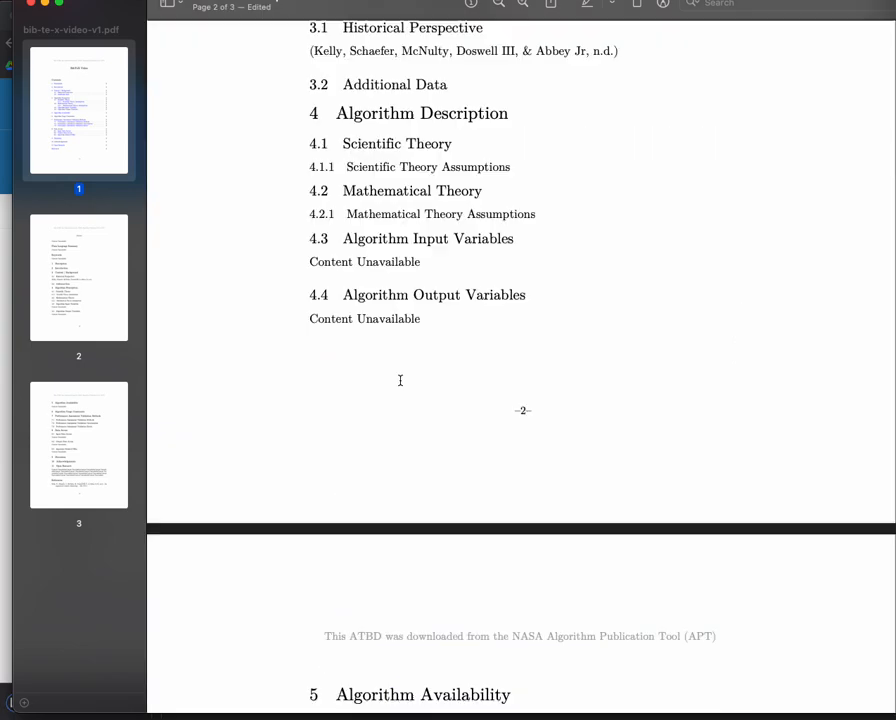
scroll(402, 371, "up", 5)
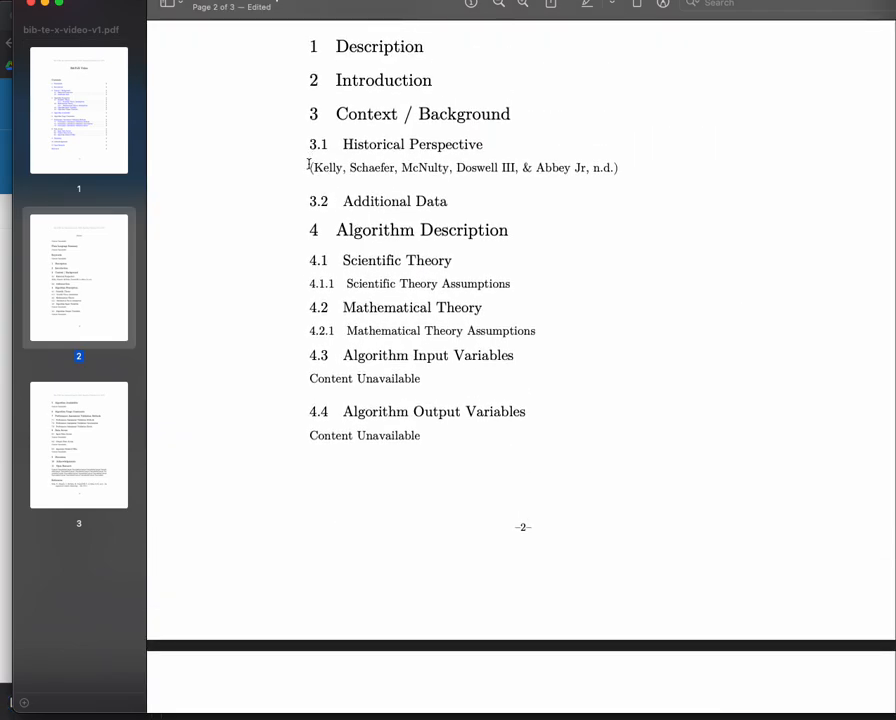
left_click_drag(309, 167, 561, 175)
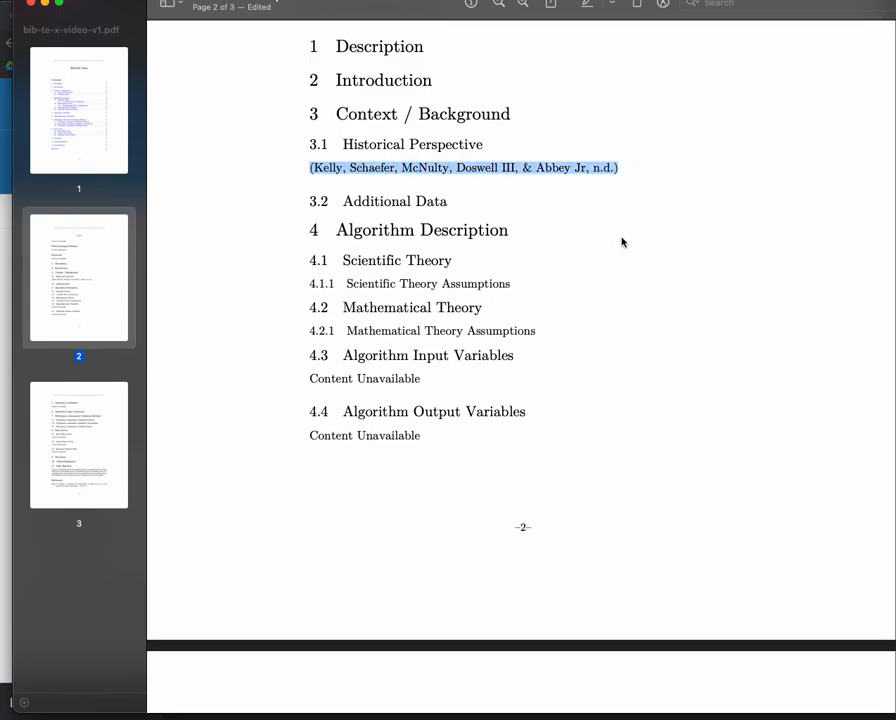
Step: Go to the References section at the end of the PDF and select the "An augmented tornado climatology" entry
scroll(394, 348, "down", 15)
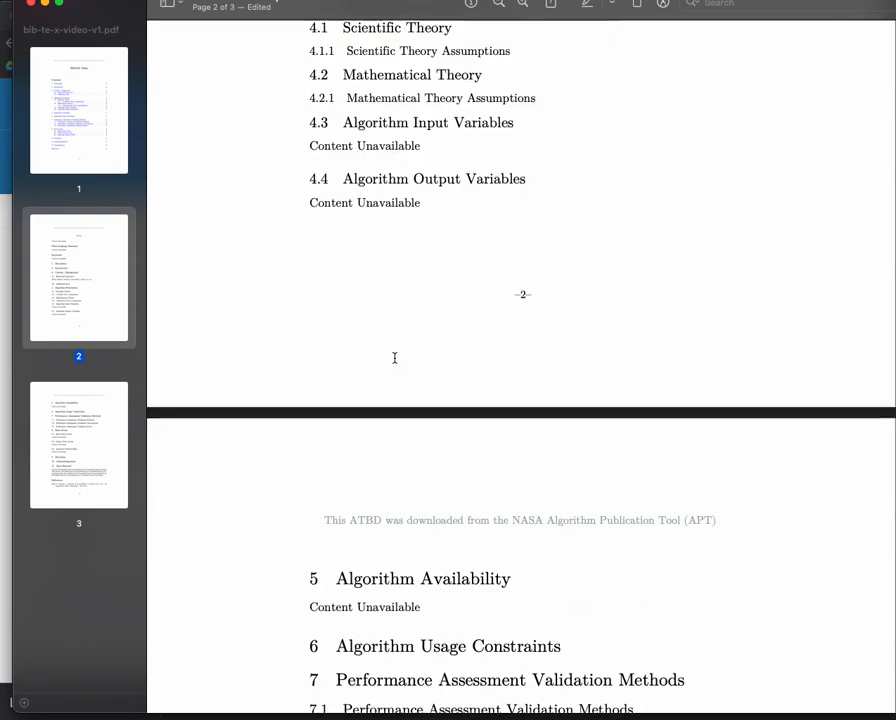
scroll(394, 369, "down", 20)
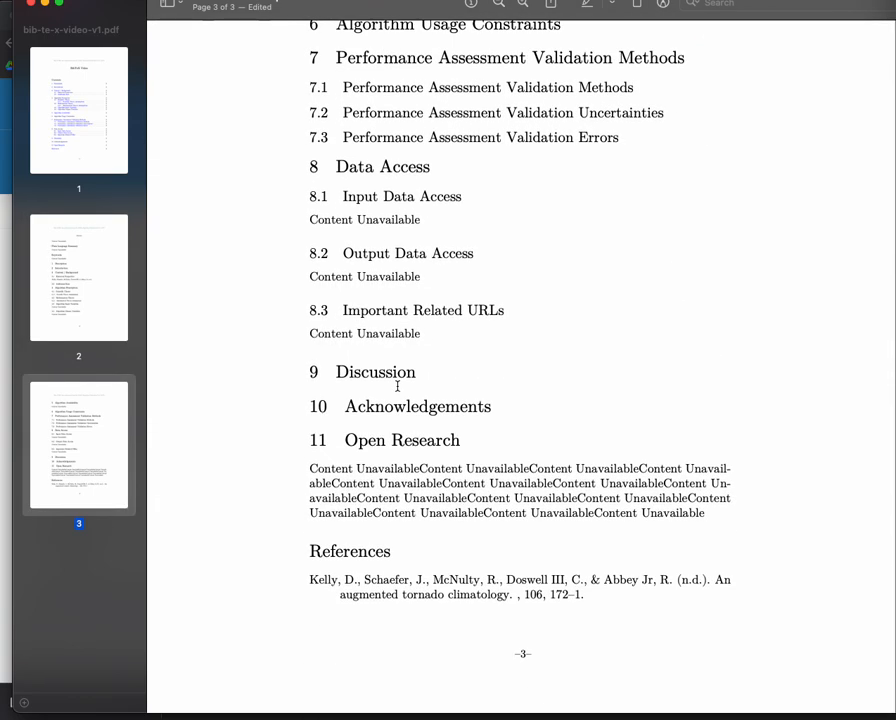
scroll(407, 442, "down", 2)
left_click_drag(591, 539, 310, 521)
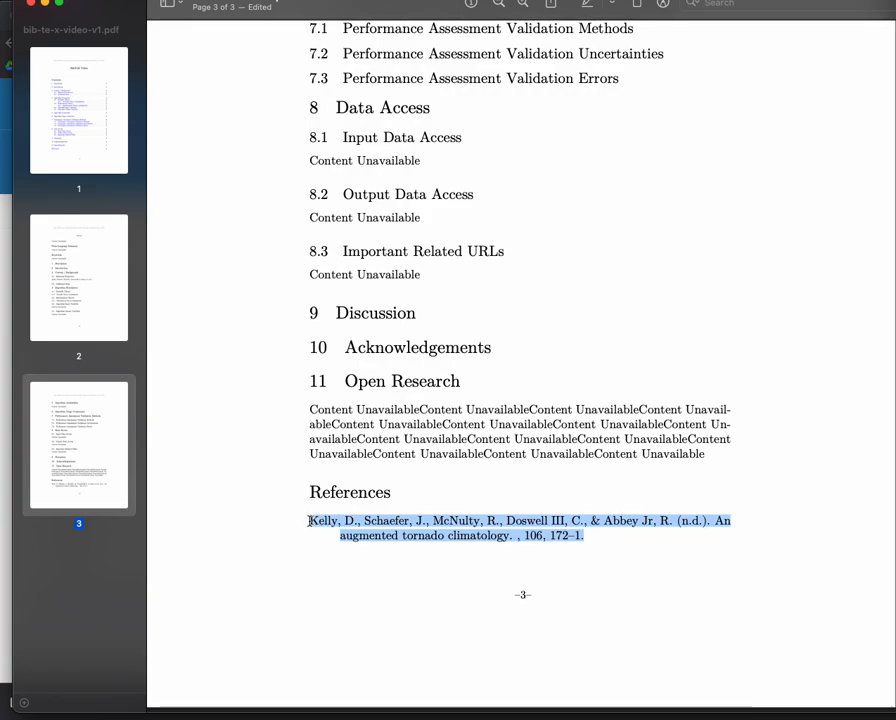